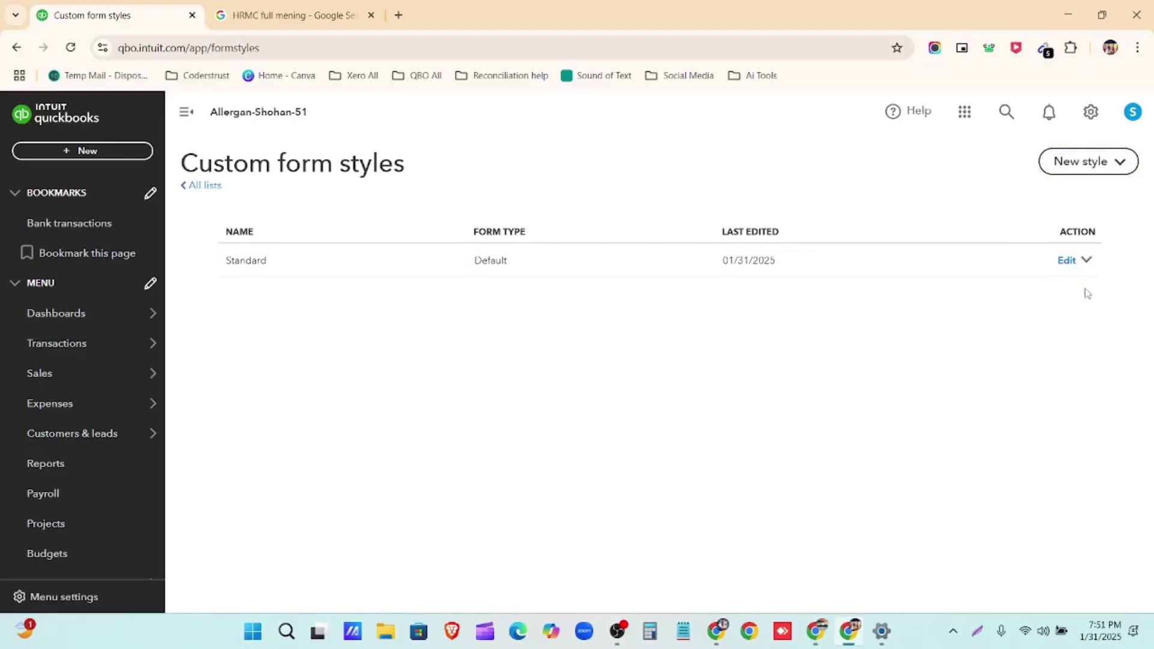
Check the actions available for the Standard form style
click(1085, 260)
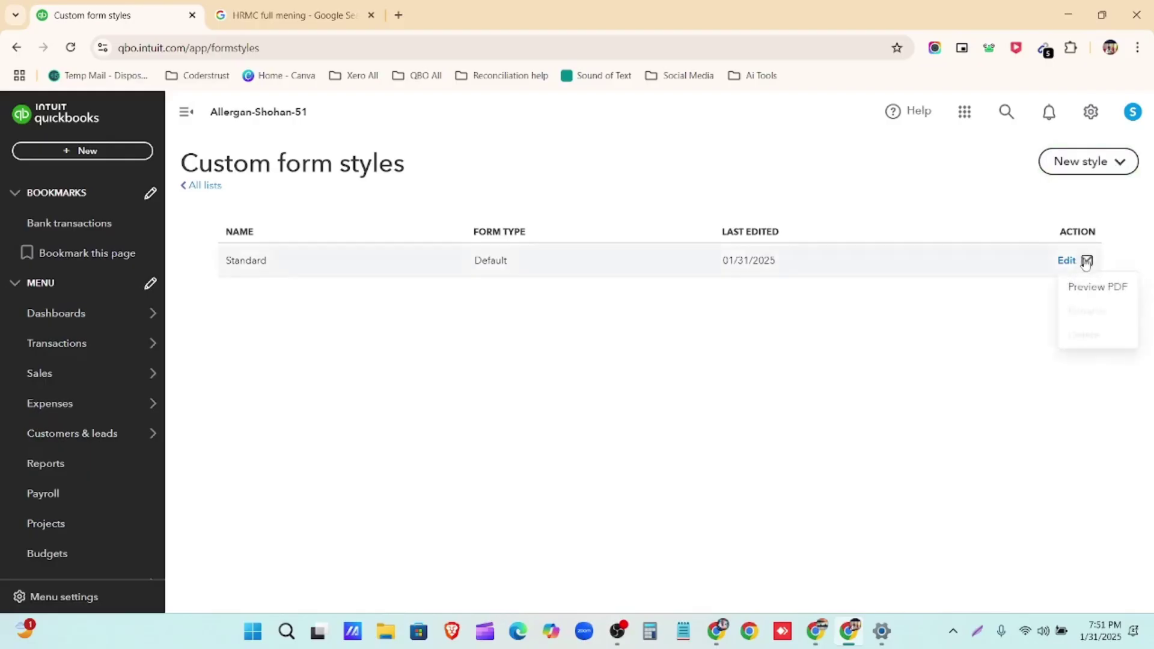
click(1092, 285)
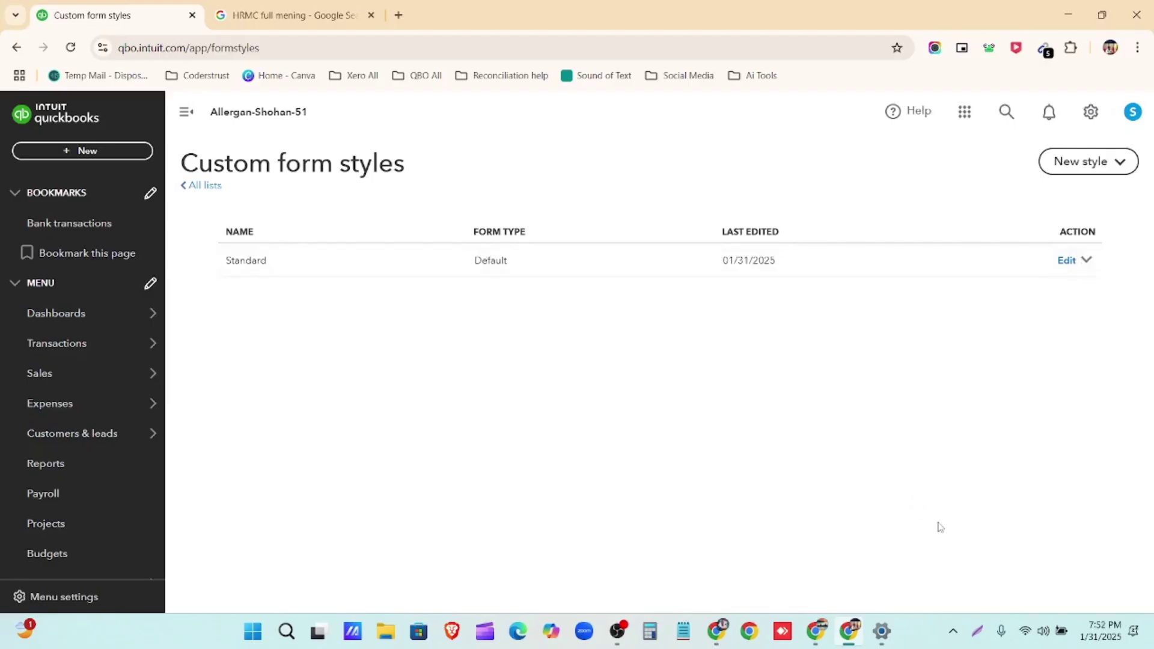
key(super+r)
key(Escape)
Create a new invoice form style and look over its default layout from header to VAT summary
click(1092, 162)
click(1086, 191)
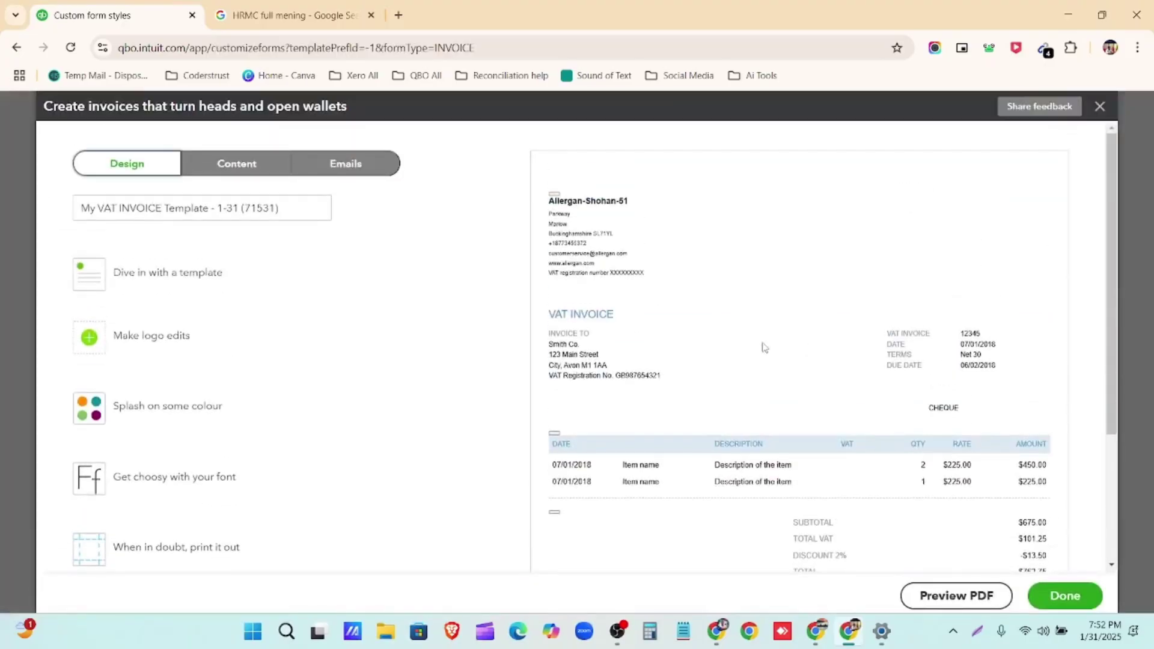
scroll(564, 386, down, 3)
scroll(602, 419, up, 3)
scroll(669, 249, down, 3)
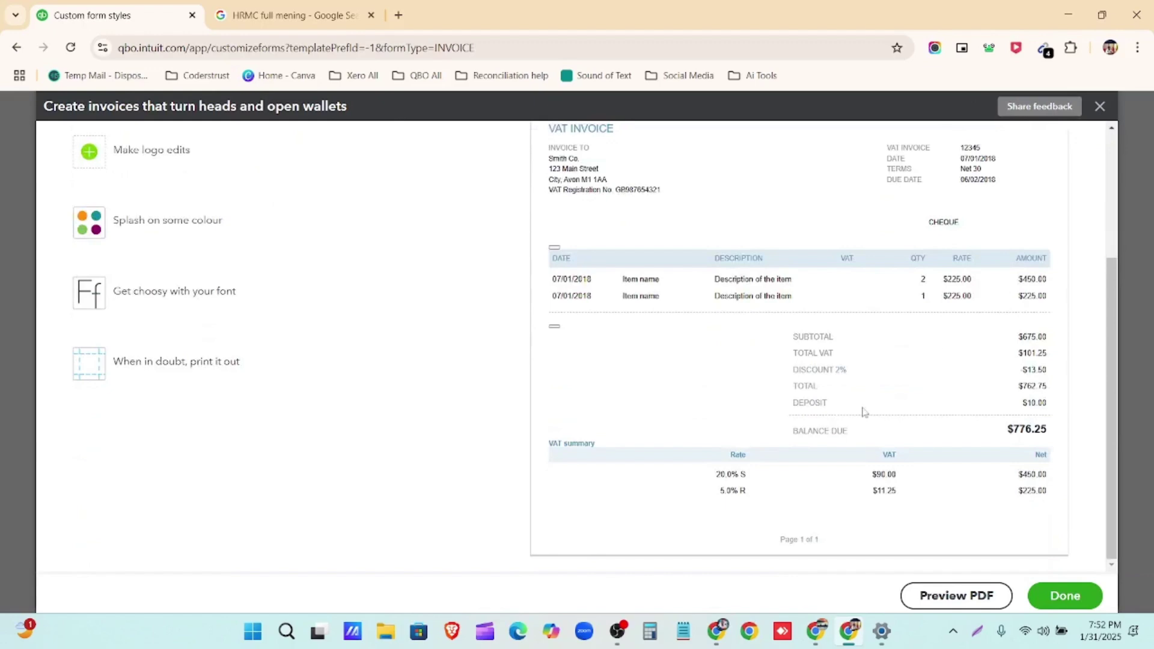
scroll(760, 470, up, 3)
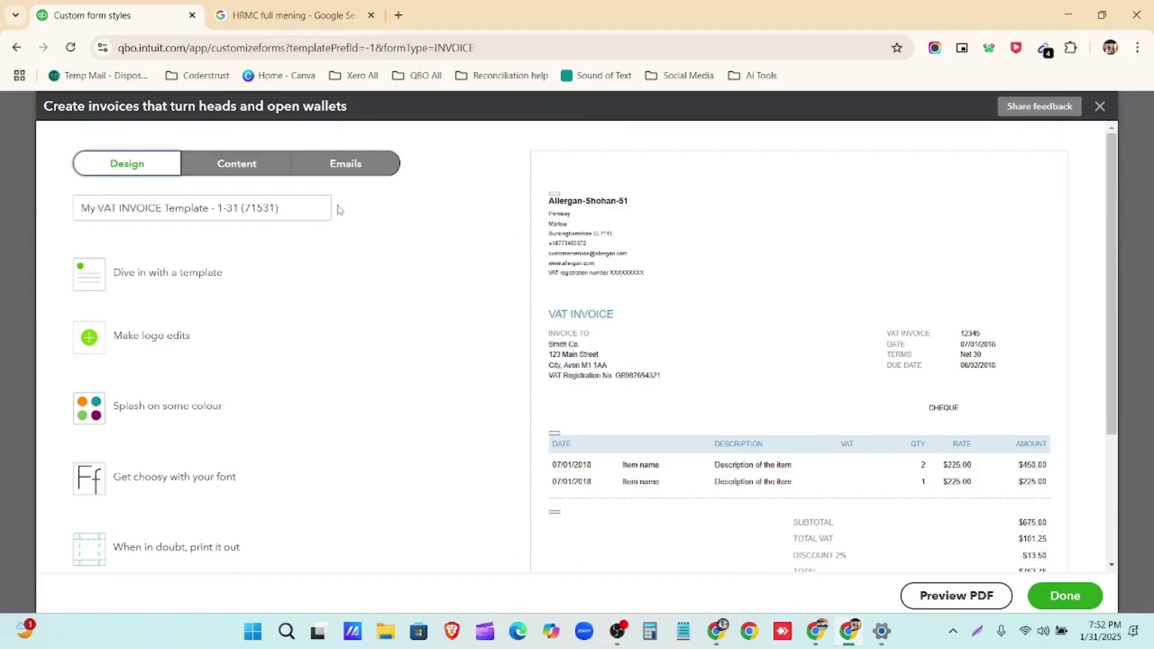
Rename the invoice template as "Customized Invoice", correcting the spelling of both words
triple_click(298, 206)
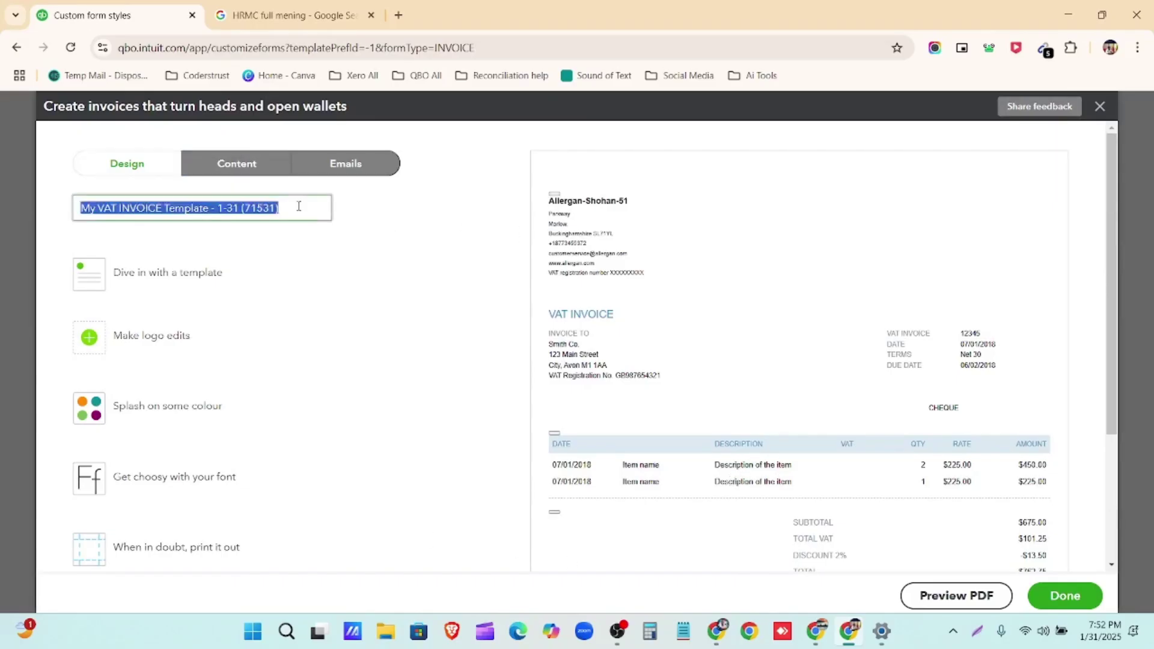
click(294, 206)
key(ctrl+a)
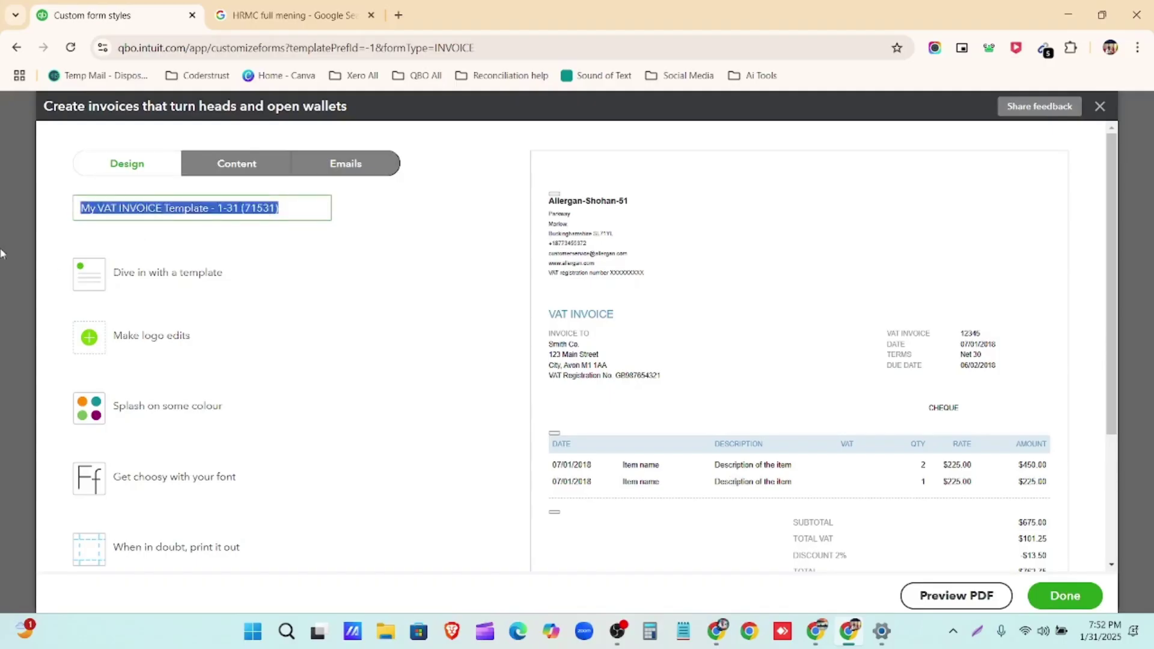
text(CUst)
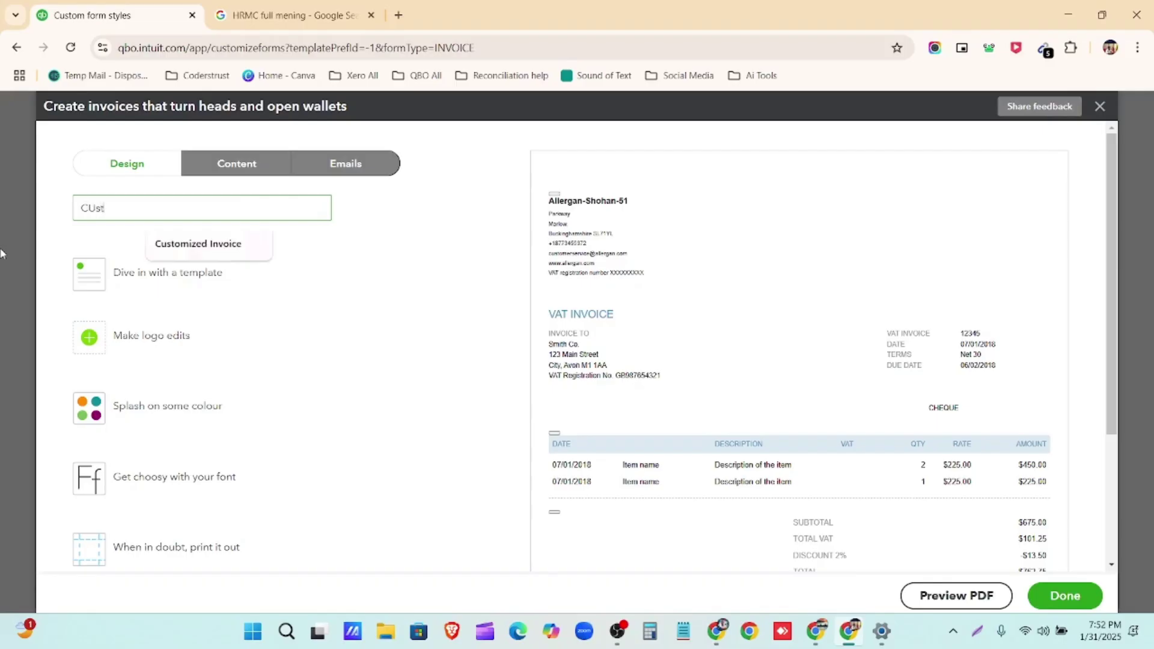
text(omized Invoi9ce)
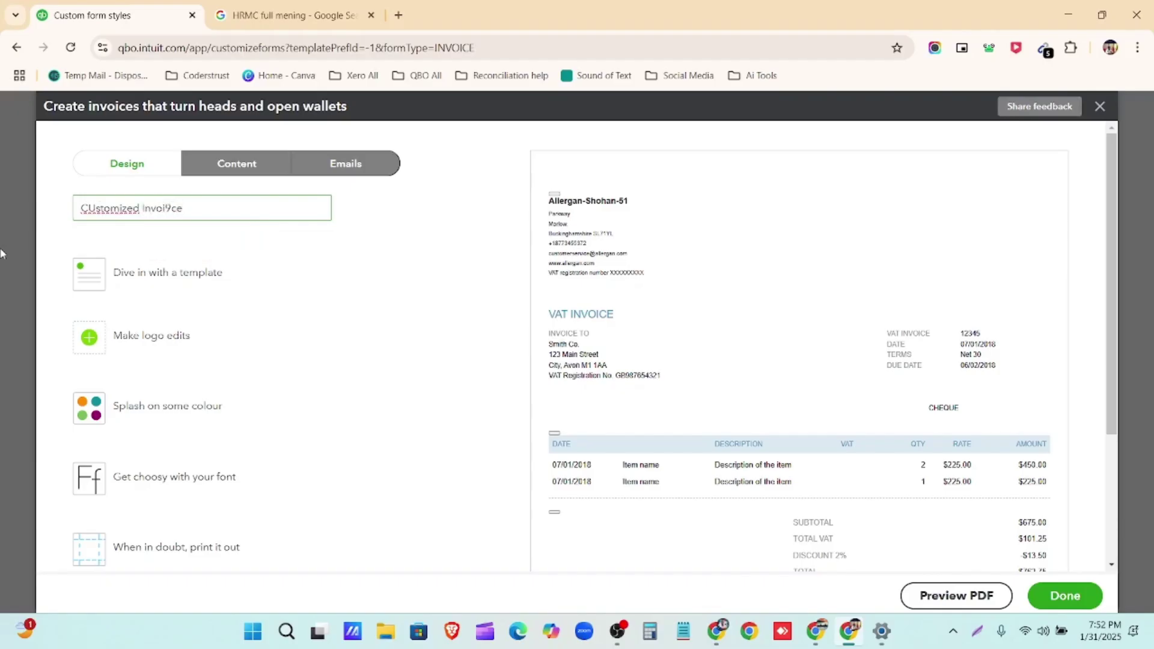
right_click(123, 207)
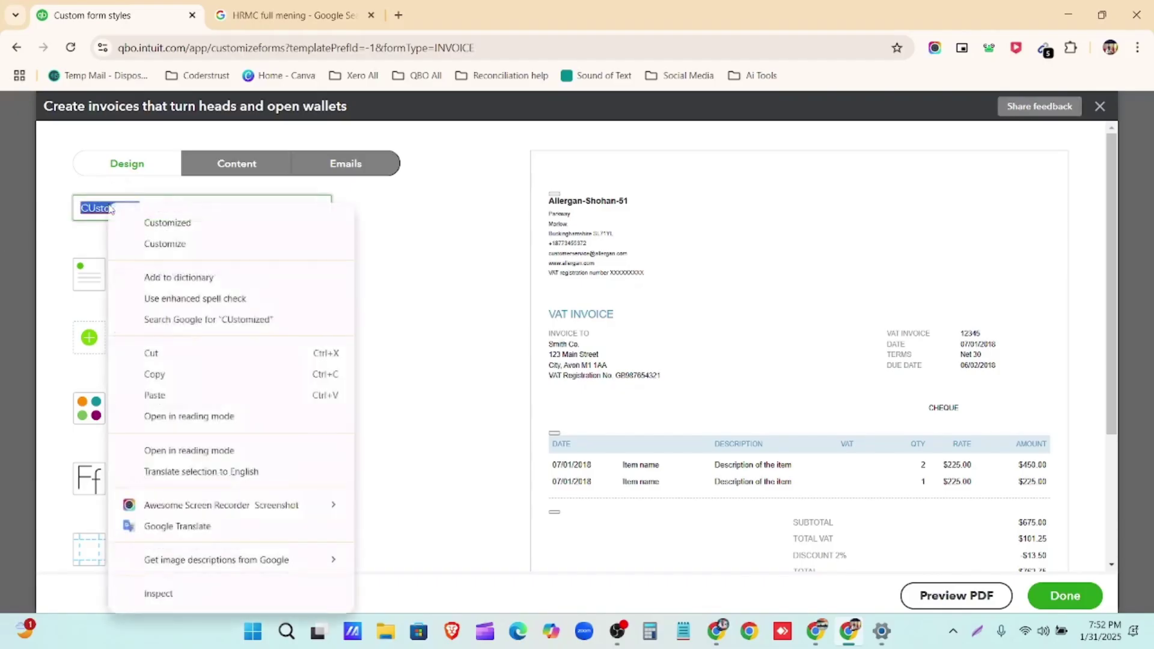
click(154, 219)
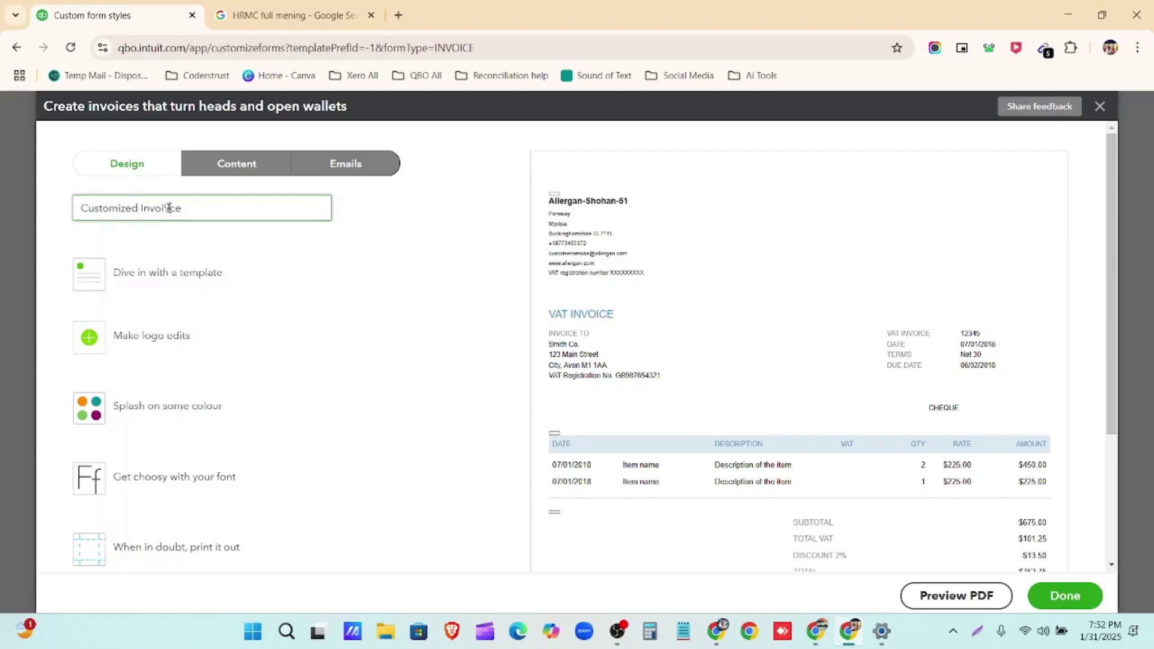
click(182, 235)
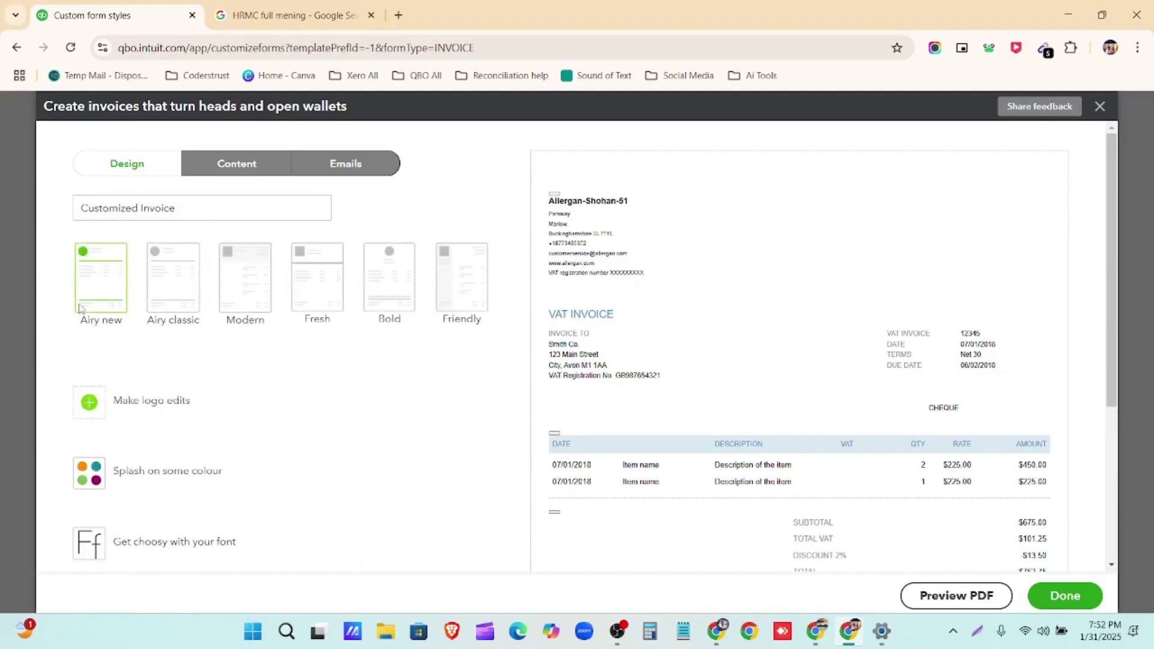
Try the Airy classic, Modern, Bold and Friendly designs and apply the Fresh template to the invoice
scroll(691, 298, down, 1)
scroll(698, 227, up, 1)
click(169, 289)
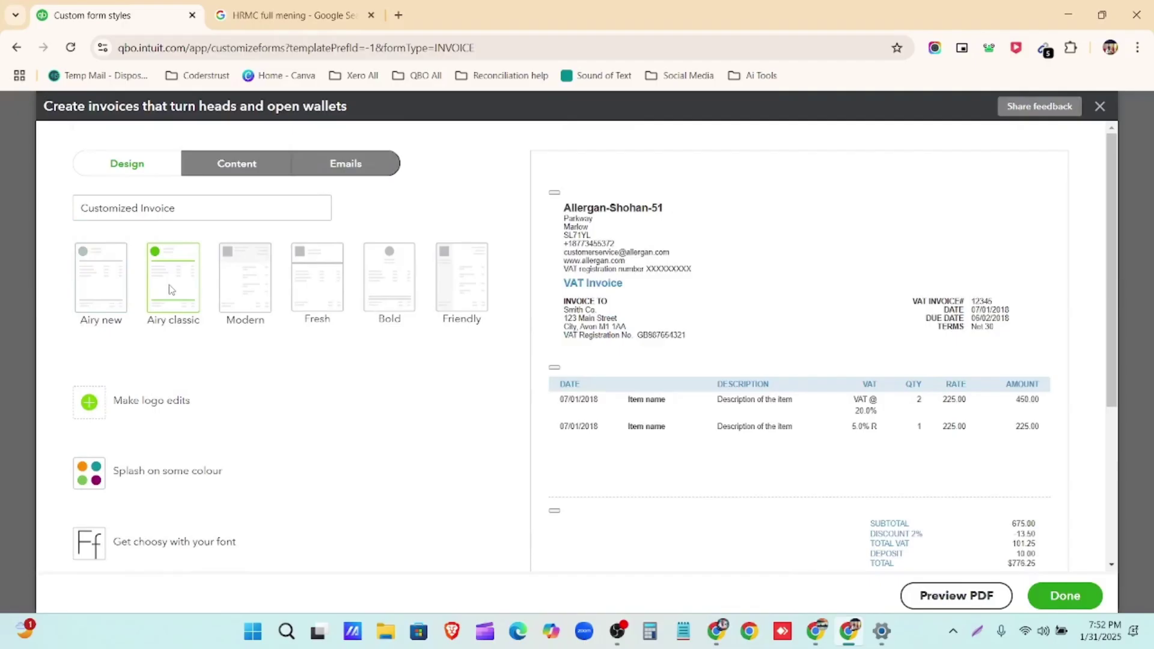
click(244, 292)
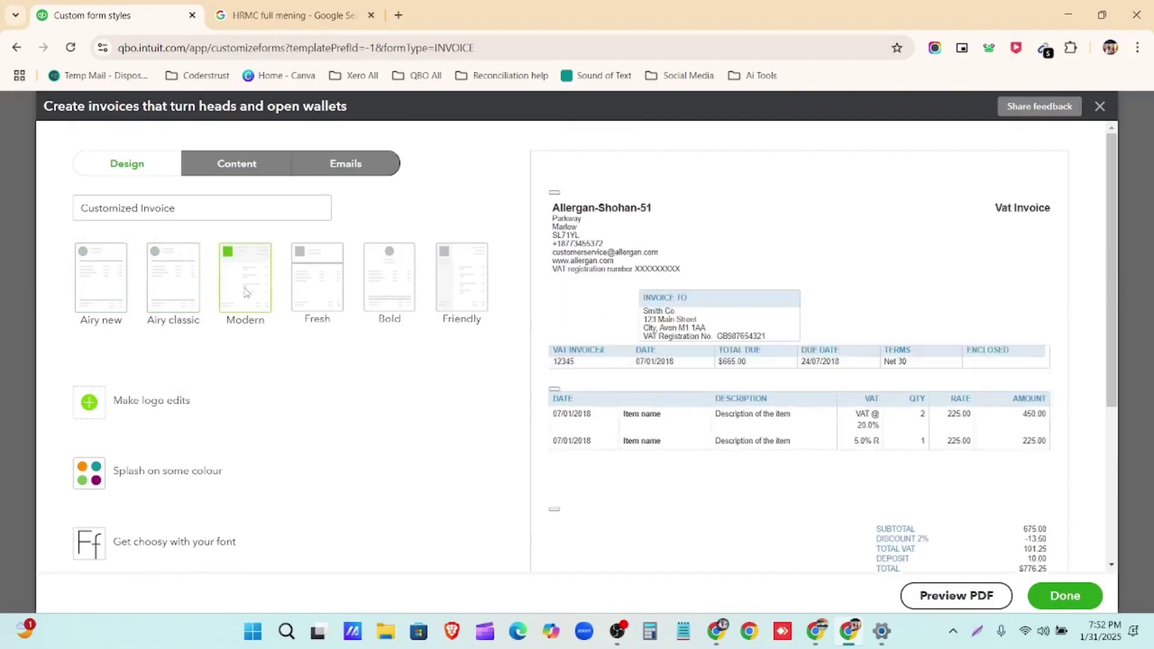
click(328, 303)
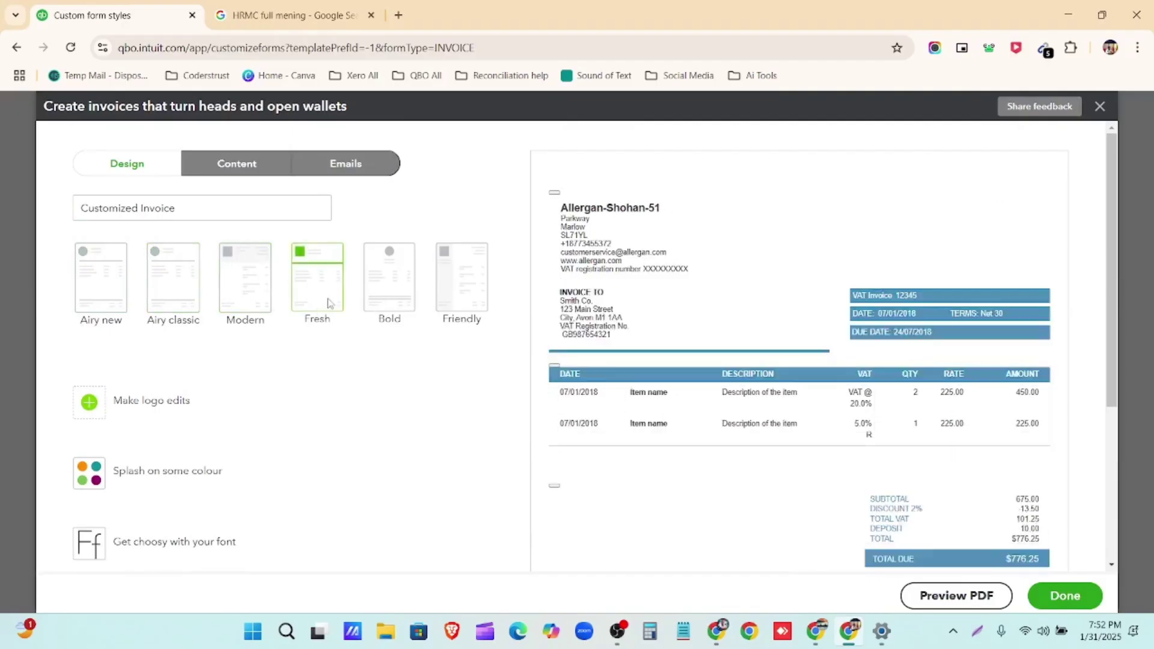
click(388, 297)
click(466, 295)
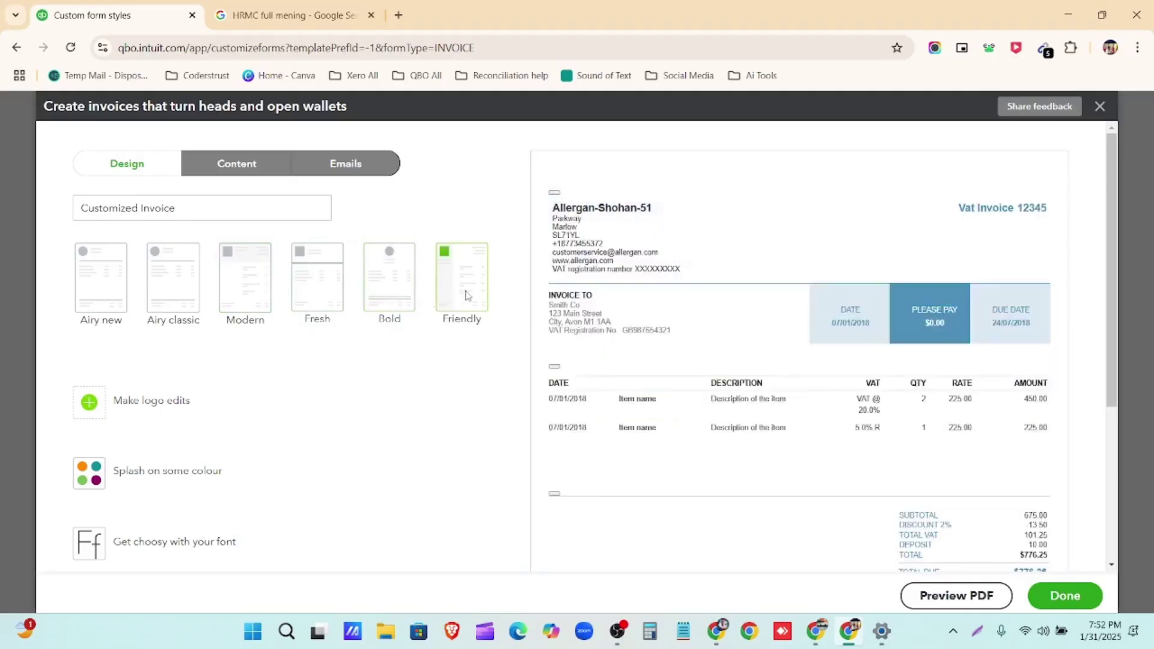
click(397, 293)
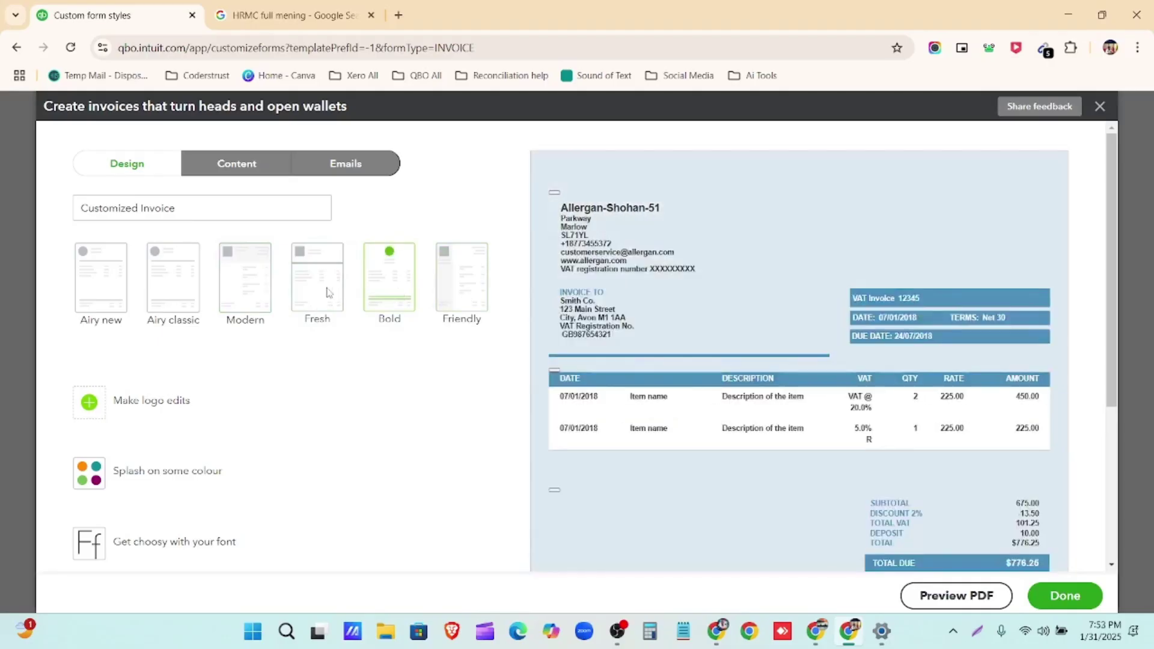
click(328, 292)
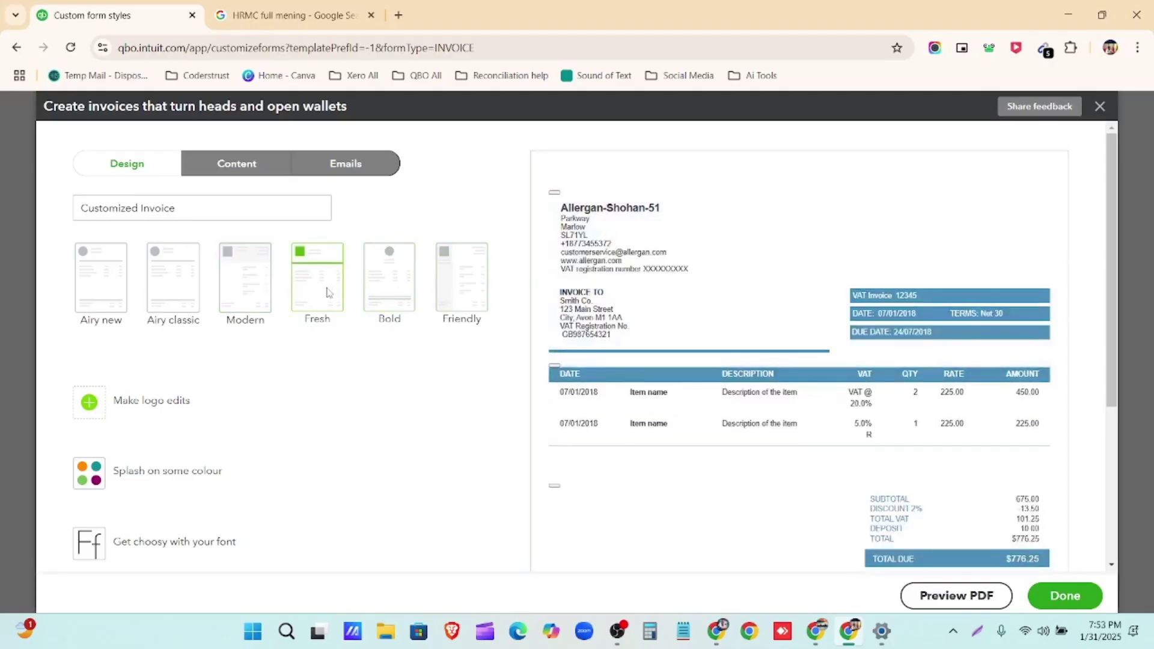
Show the company logo on the invoice at medium size with right placement
click(132, 404)
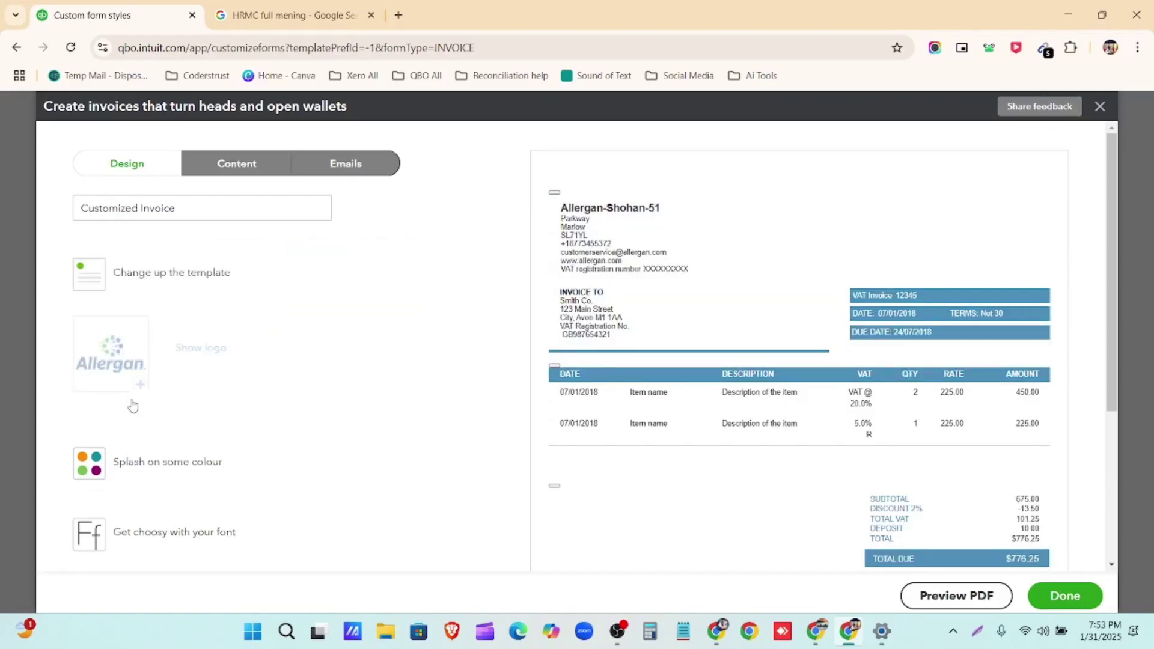
click(201, 349)
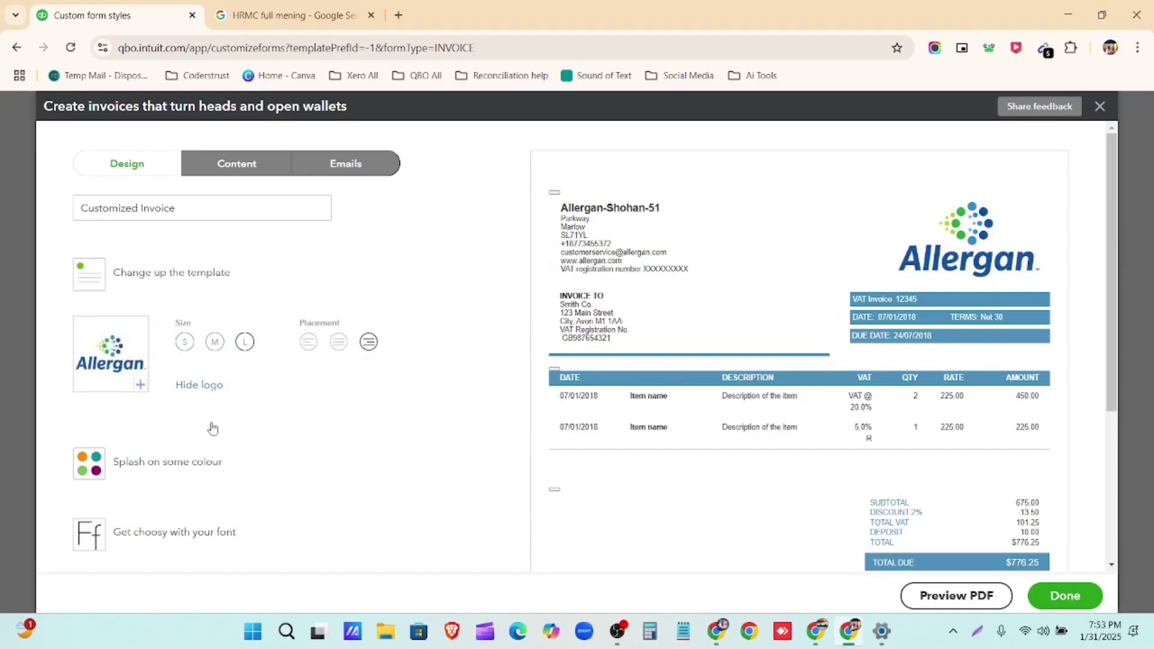
click(217, 344)
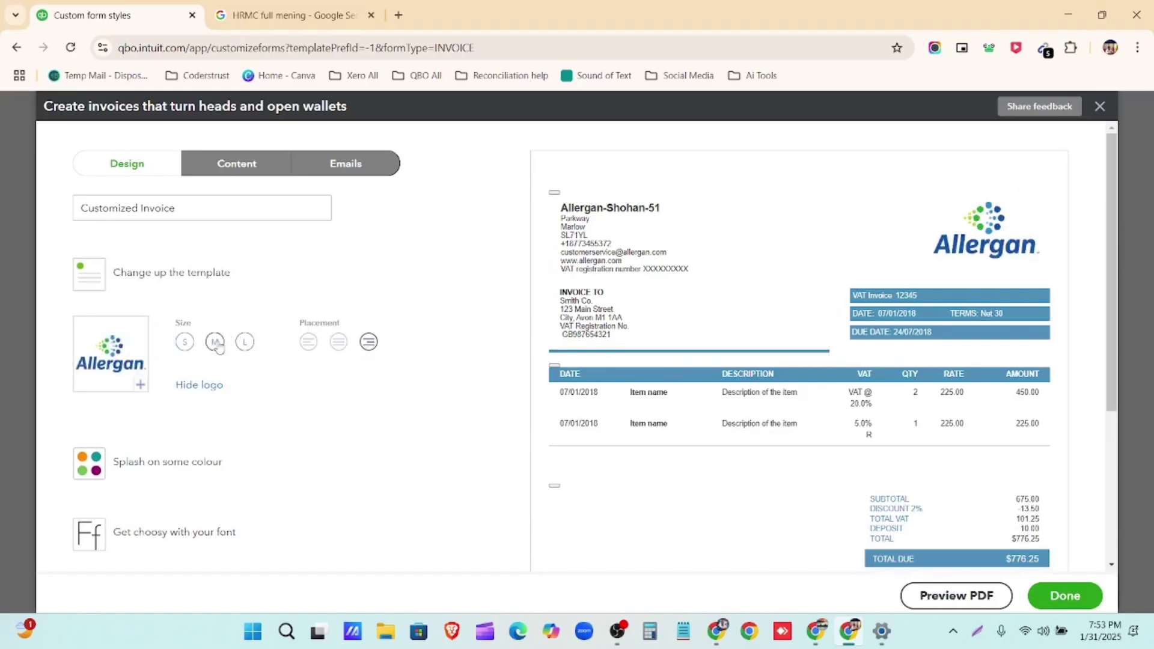
click(243, 344)
click(308, 342)
click(339, 341)
click(367, 342)
Try several accent colours on the invoice and set it to lime green #96bc2d
scroll(363, 343, down, 1)
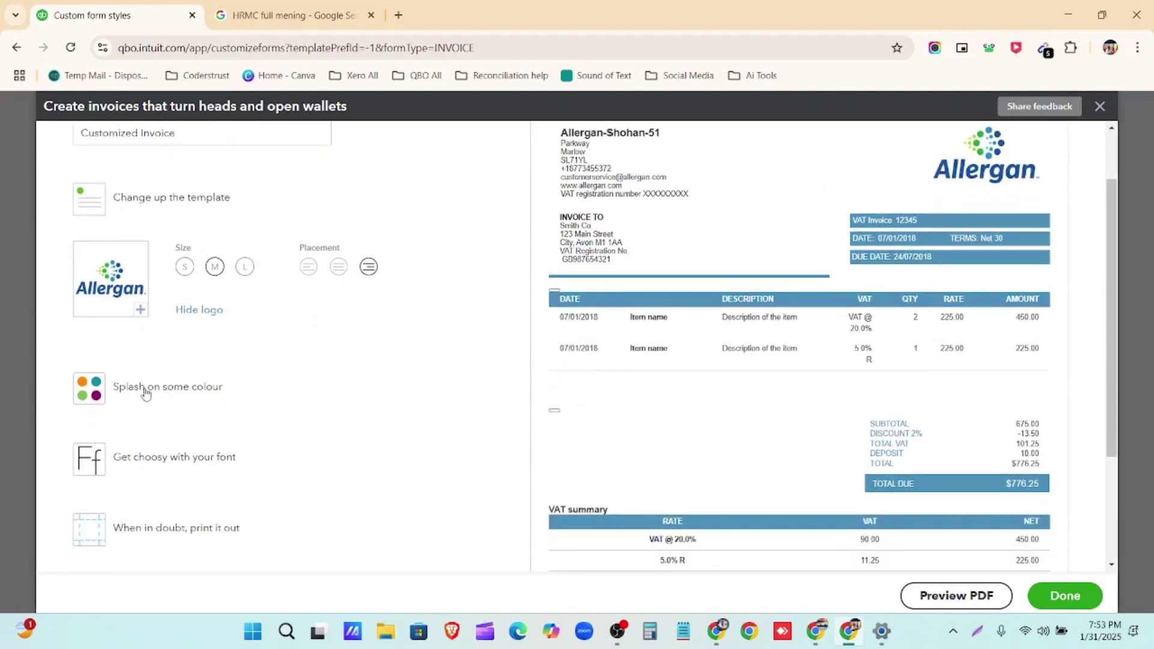
click(157, 389)
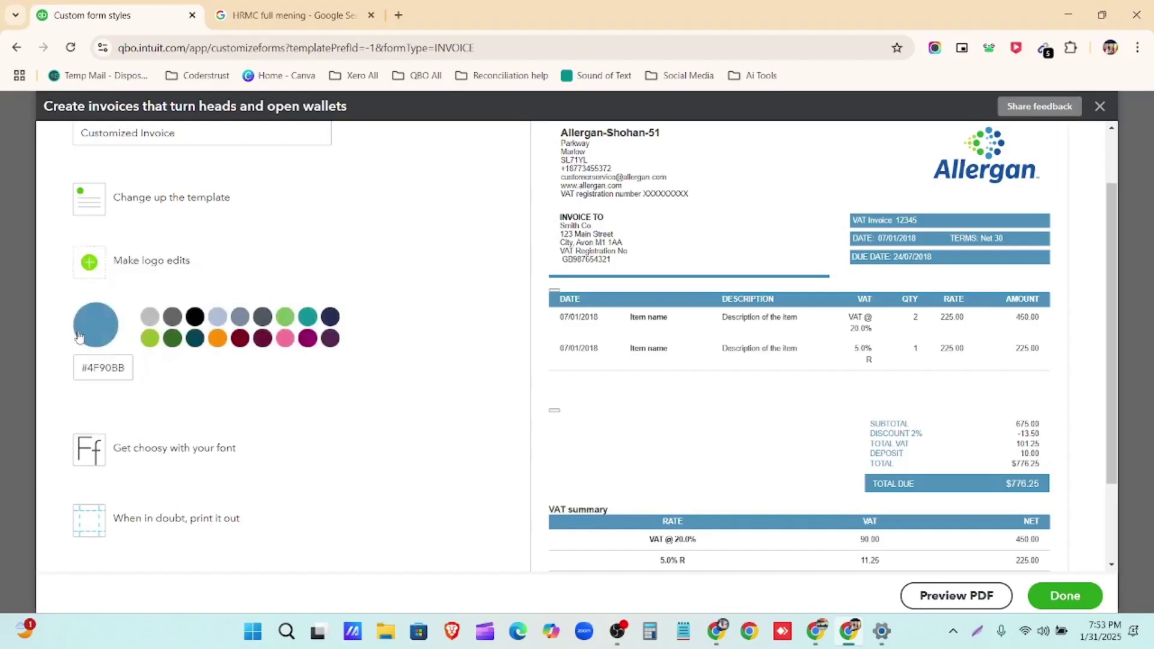
click(173, 339)
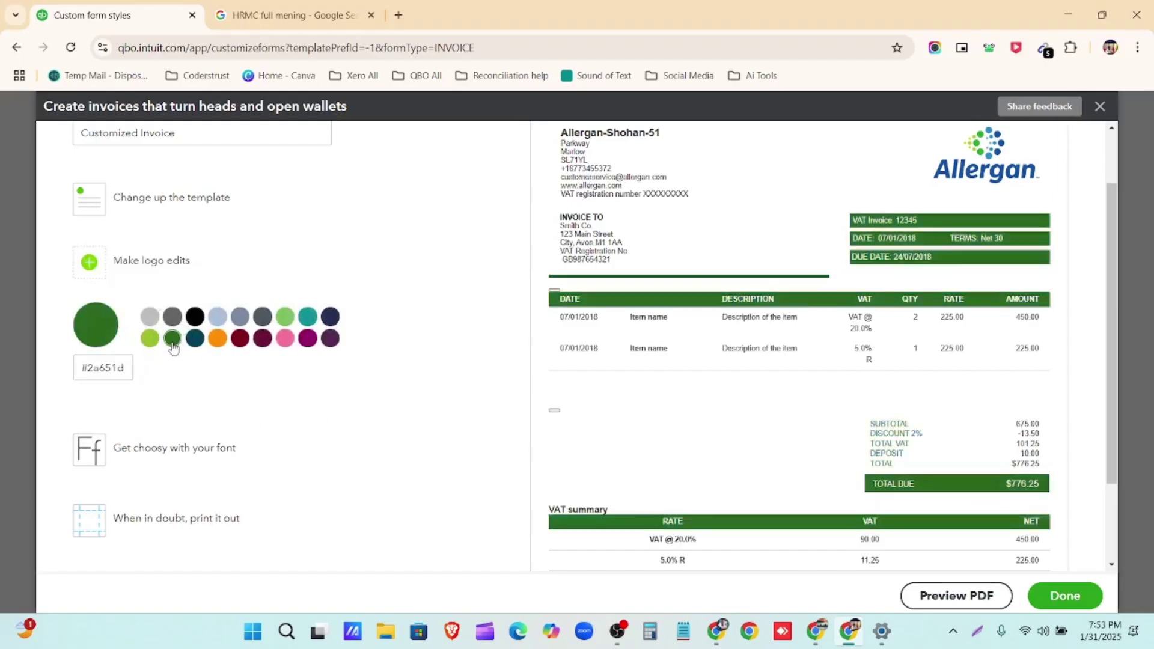
click(217, 339)
click(240, 340)
click(263, 339)
click(284, 339)
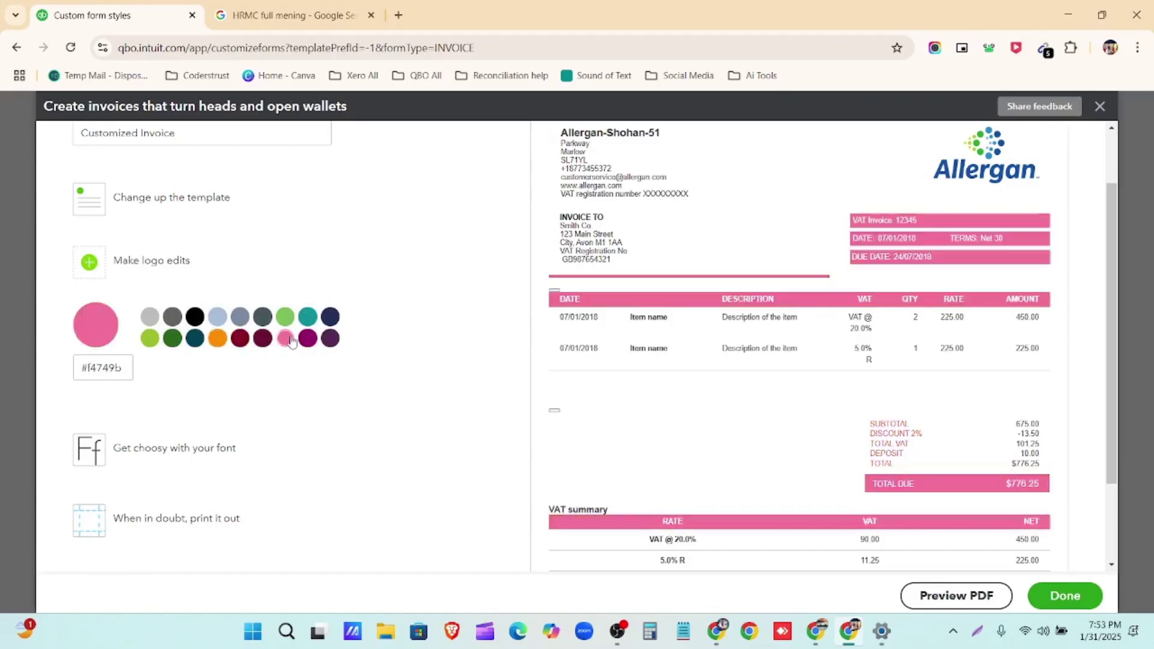
click(307, 340)
click(328, 338)
click(330, 317)
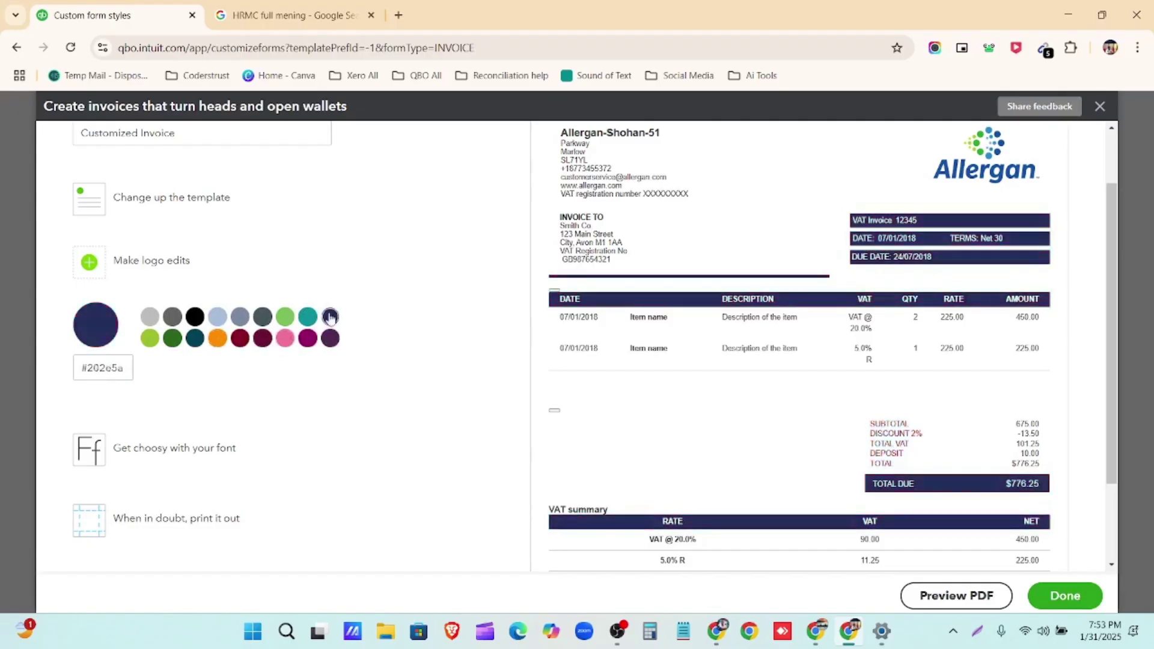
click(150, 338)
Set the invoice font to Times New Roman, try the 12pt size and settle on 10pt
scroll(355, 403, down, 2)
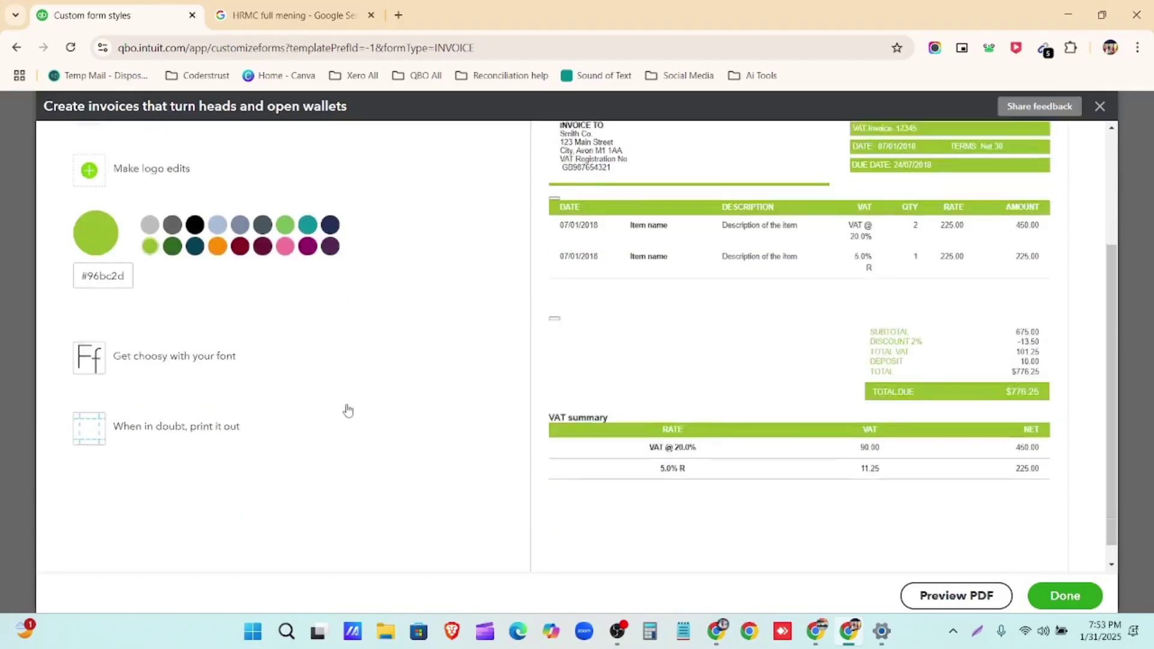
click(150, 338)
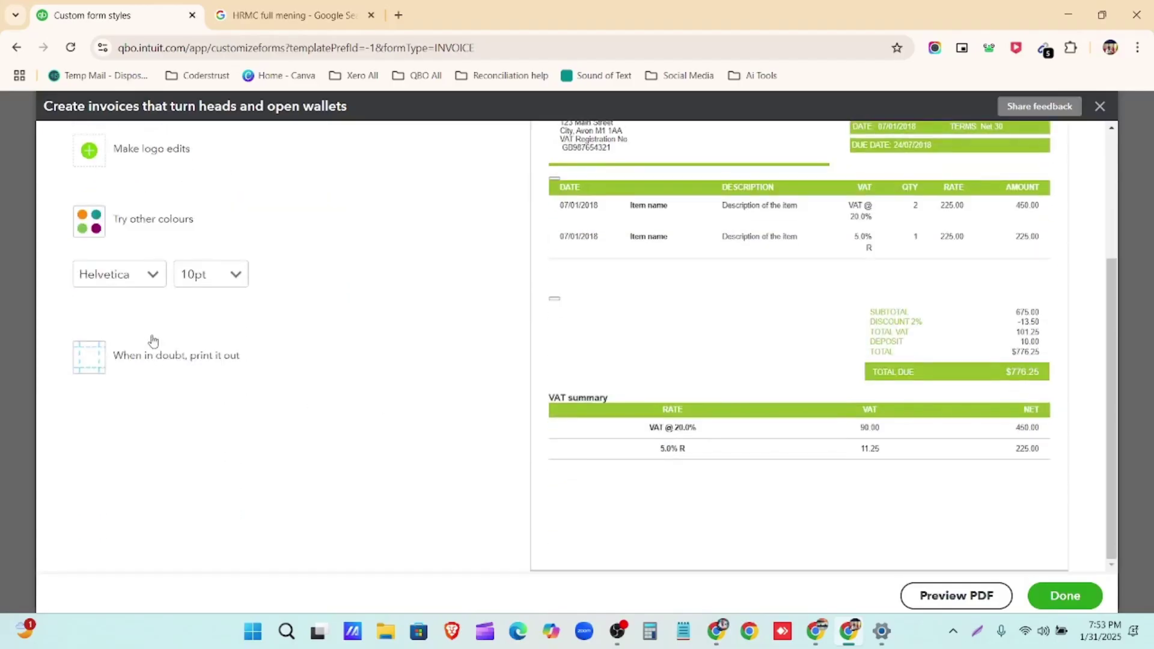
click(137, 286)
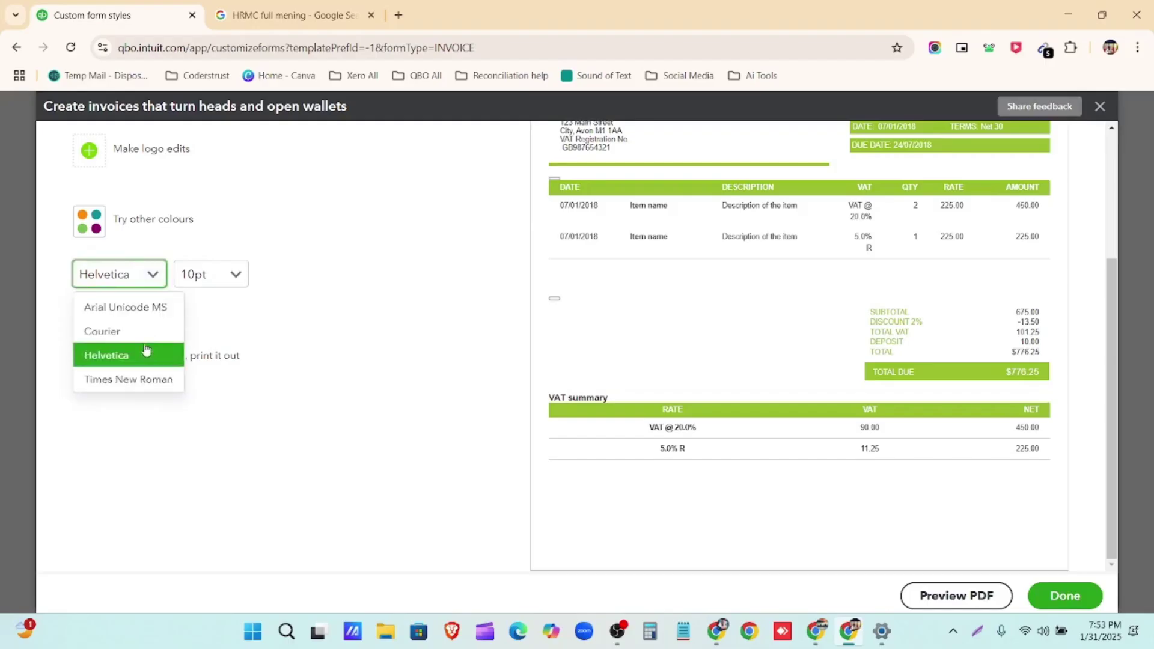
click(147, 378)
click(233, 274)
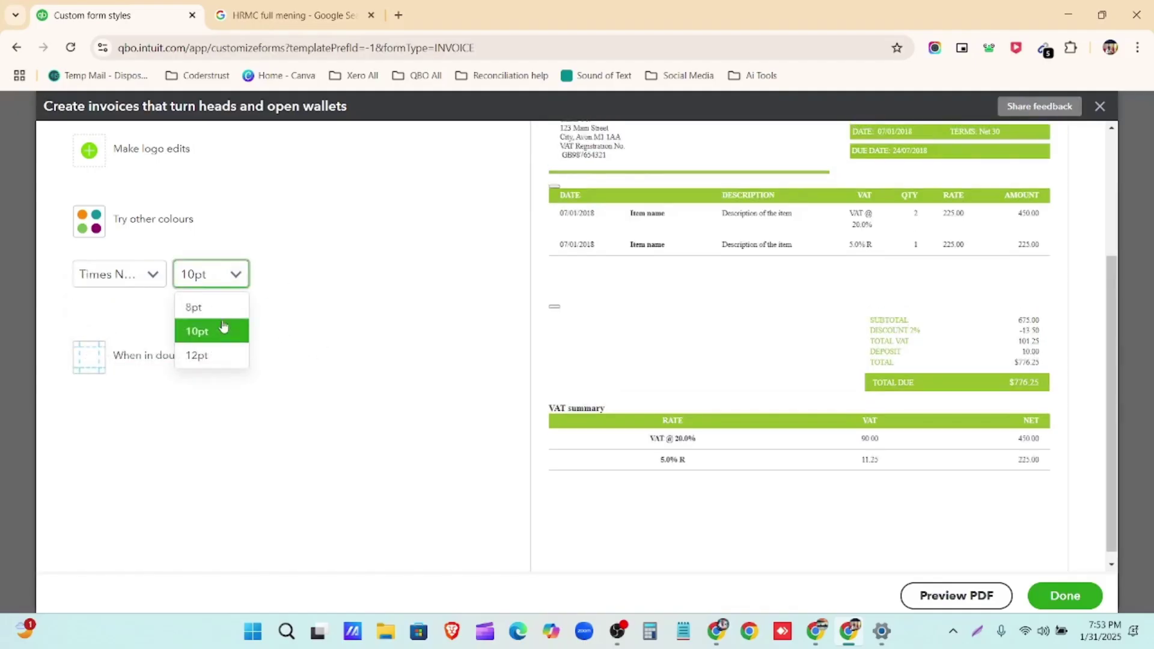
click(224, 357)
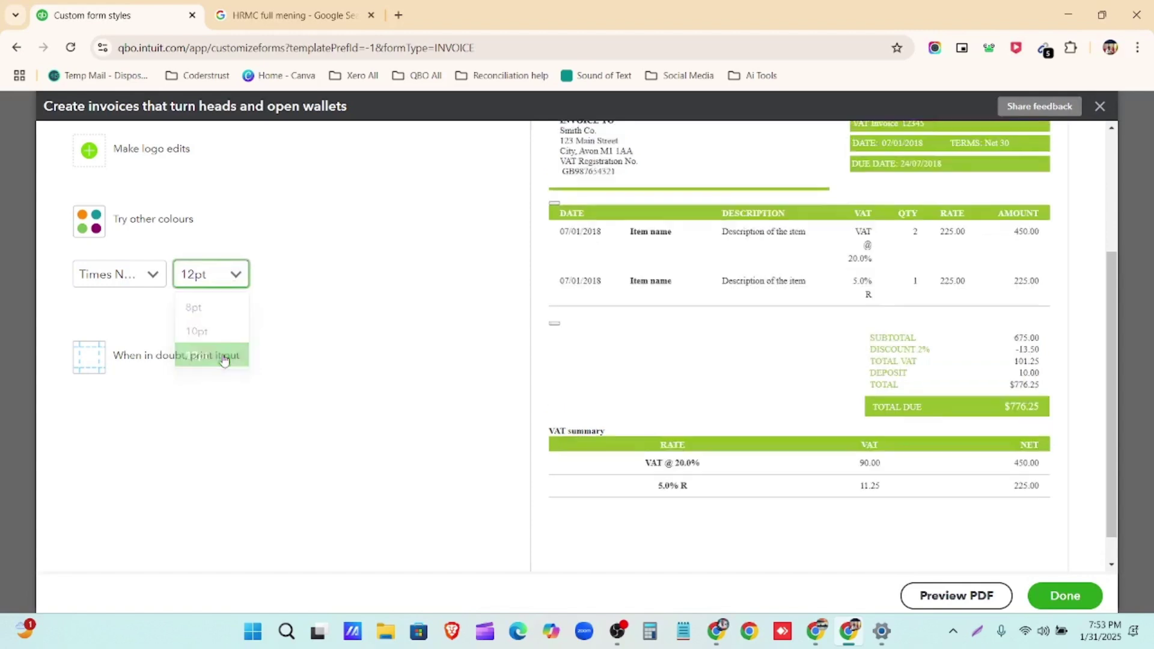
click(233, 274)
click(223, 328)
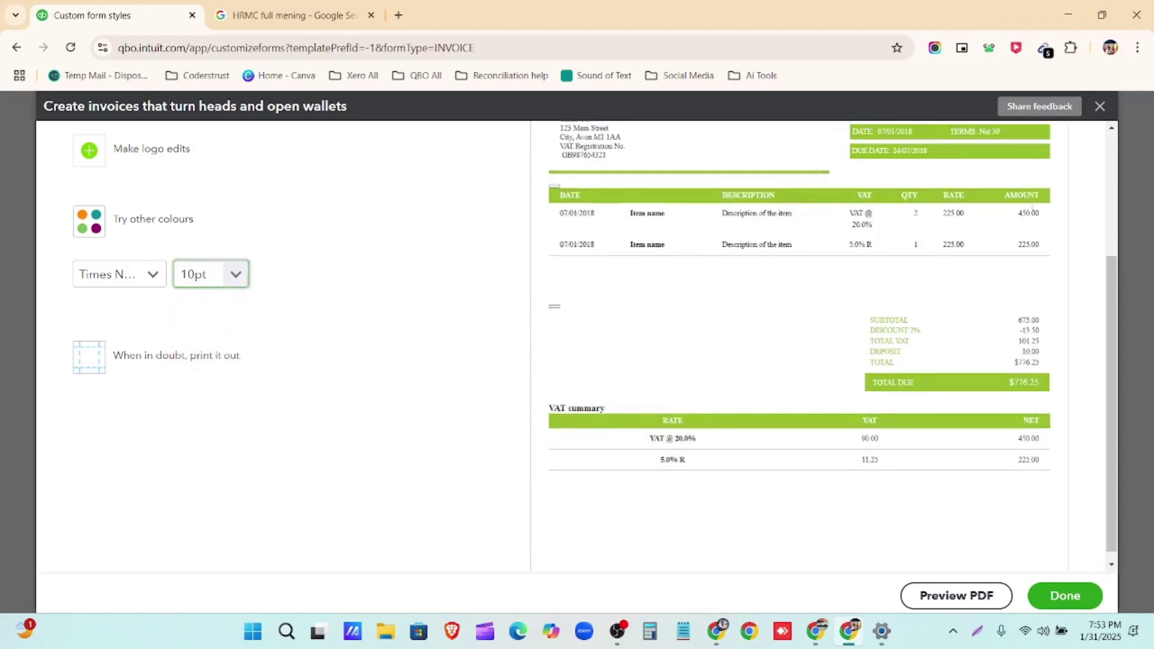
Review the invoice's print settings for page margins, window envelope fit and letterhead paper
scroll(374, 447, up, 2)
scroll(347, 473, down, 1)
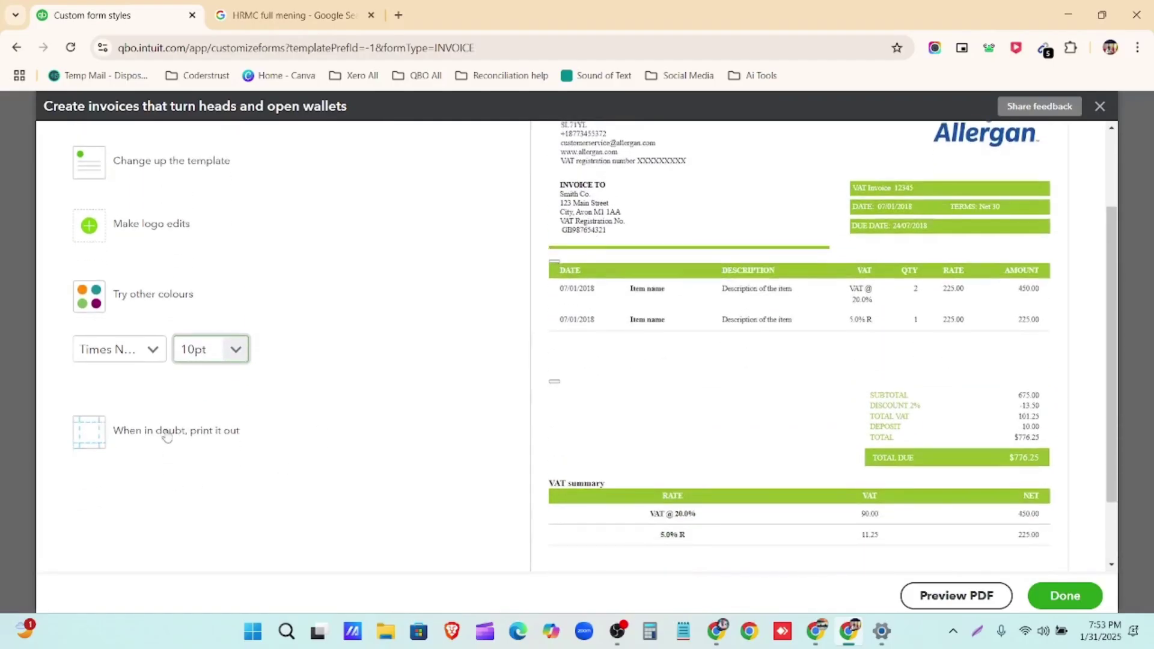
click(167, 436)
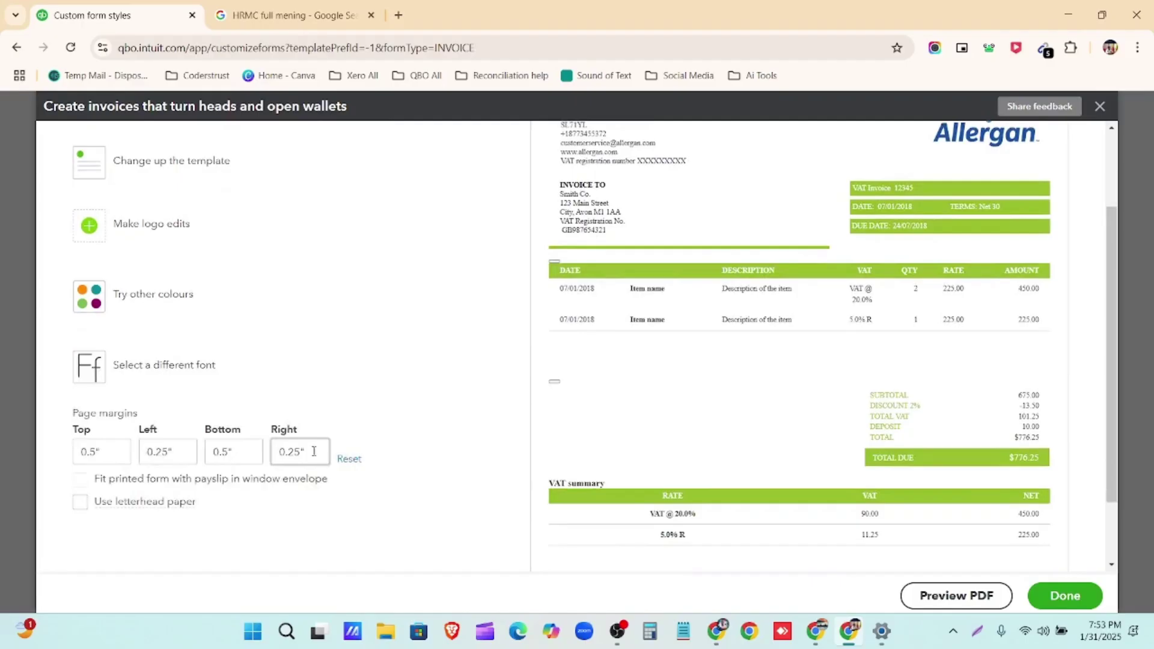
click(307, 381)
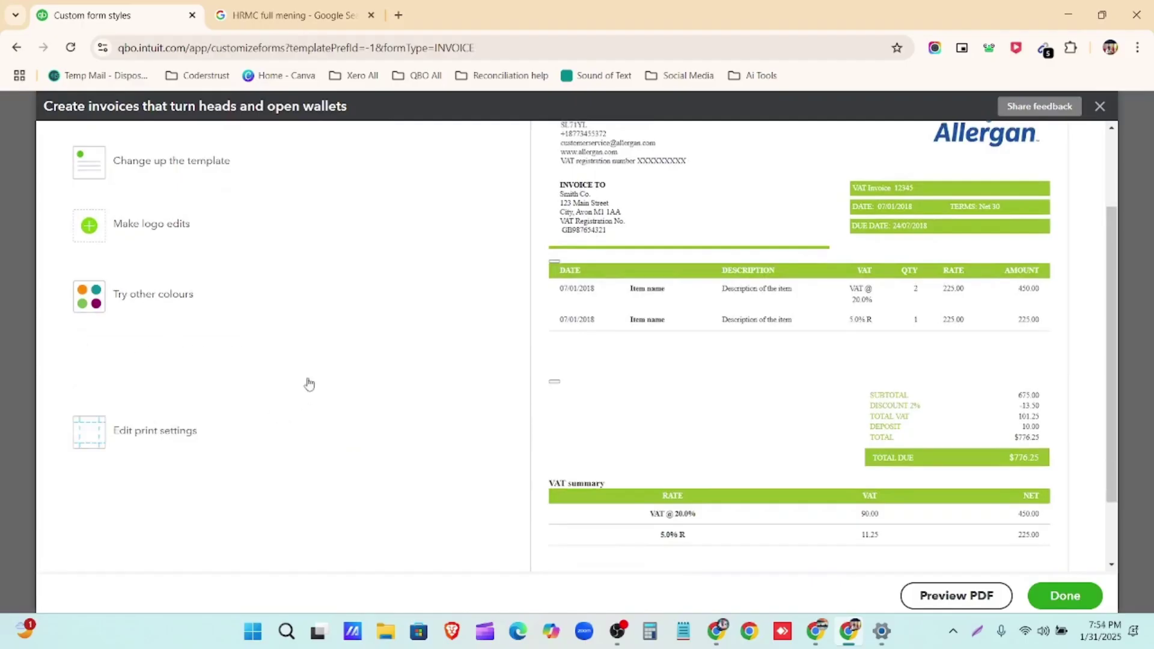
Open the header section of the invoice's content for editing
click(186, 430)
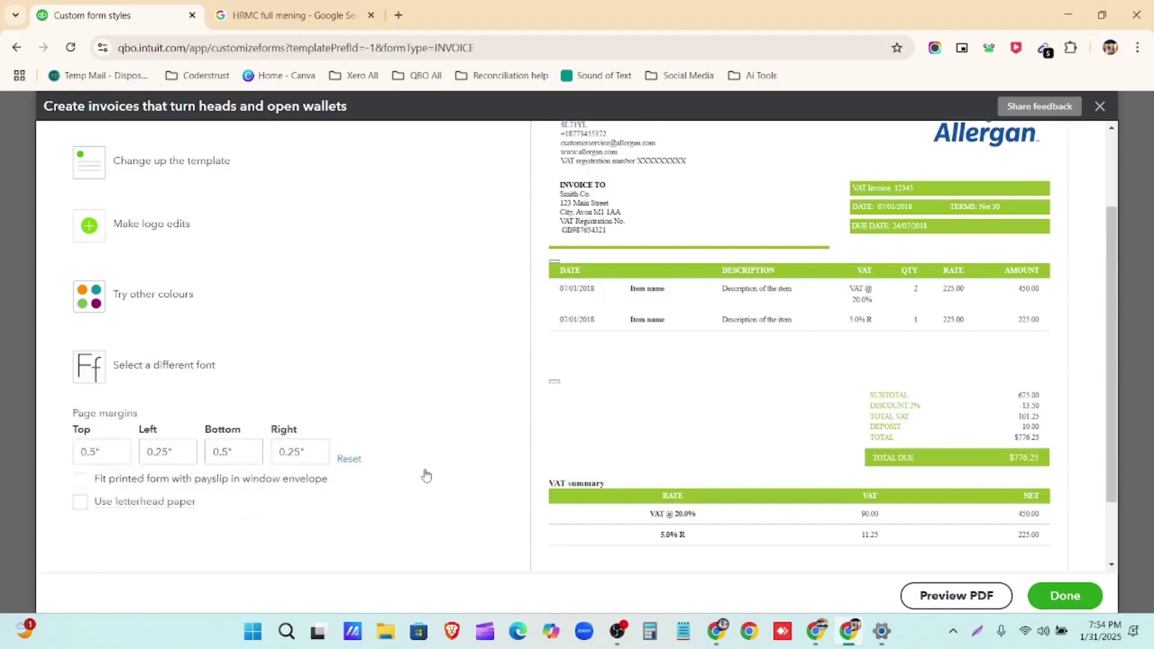
scroll(293, 410, up, 2)
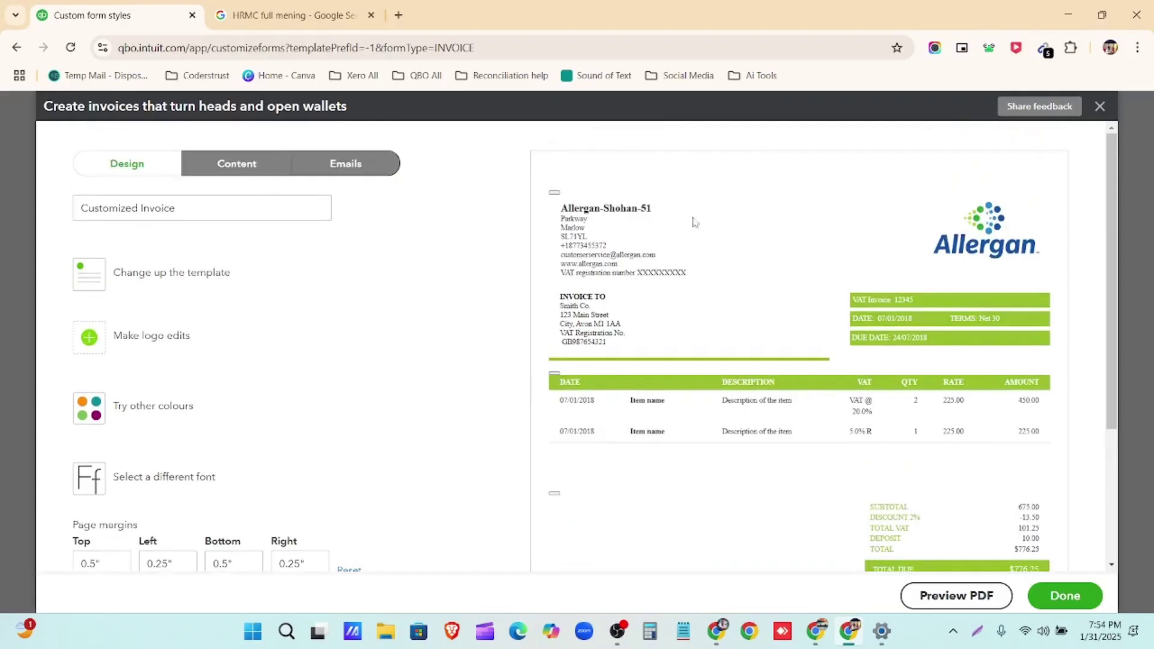
click(235, 173)
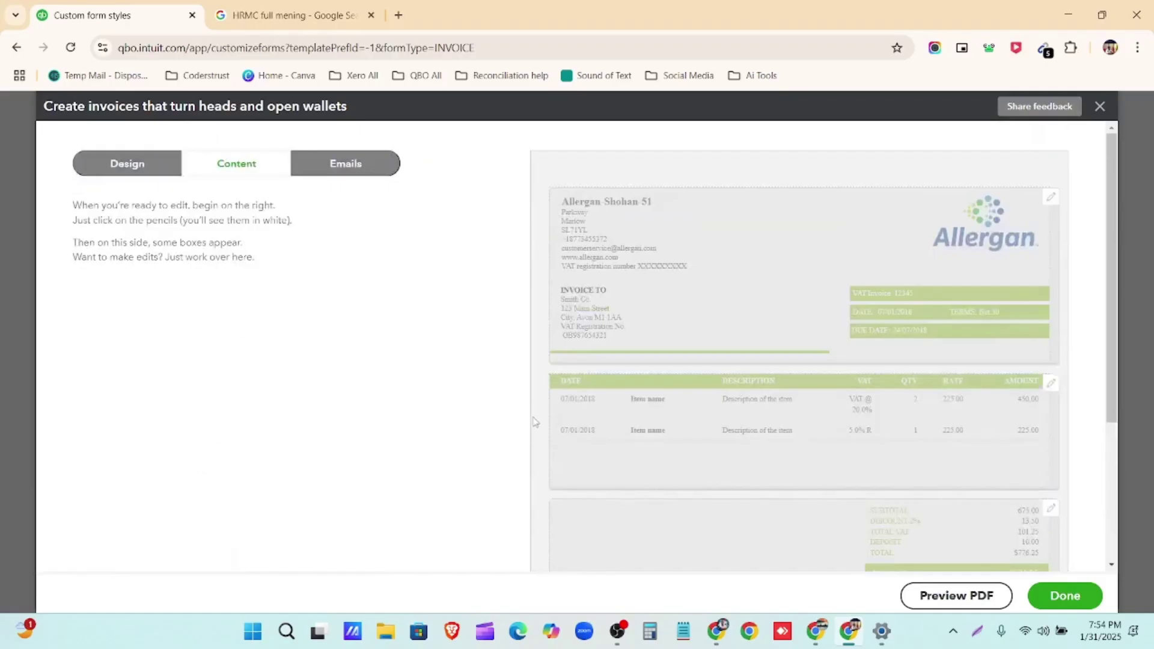
click(909, 274)
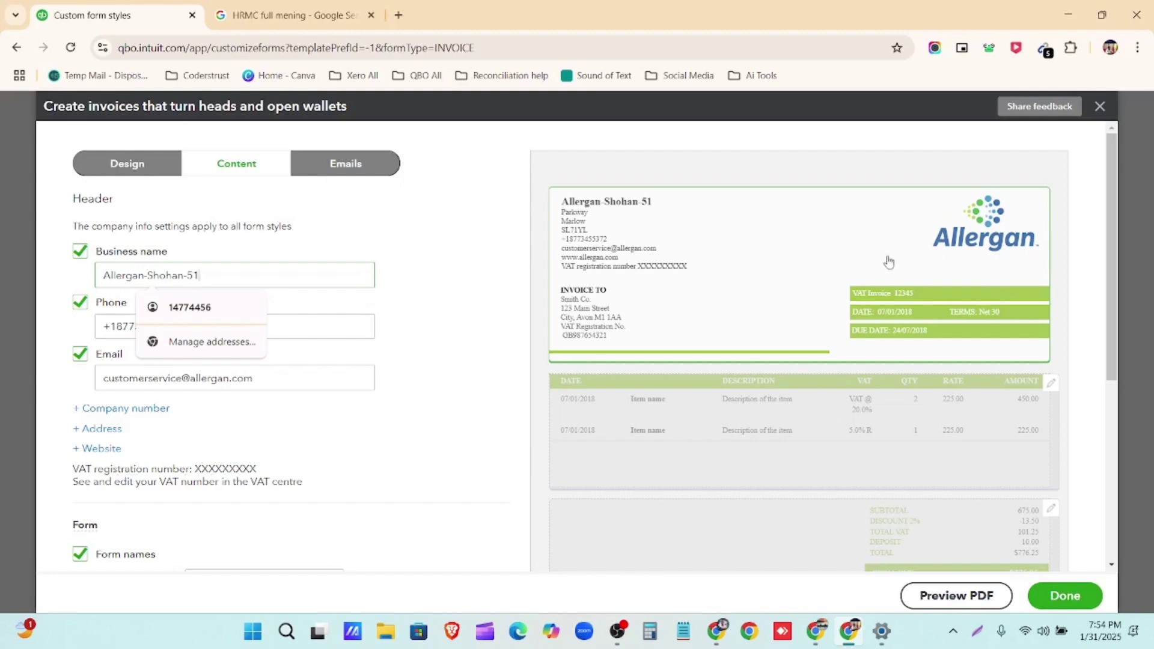
click(515, 311)
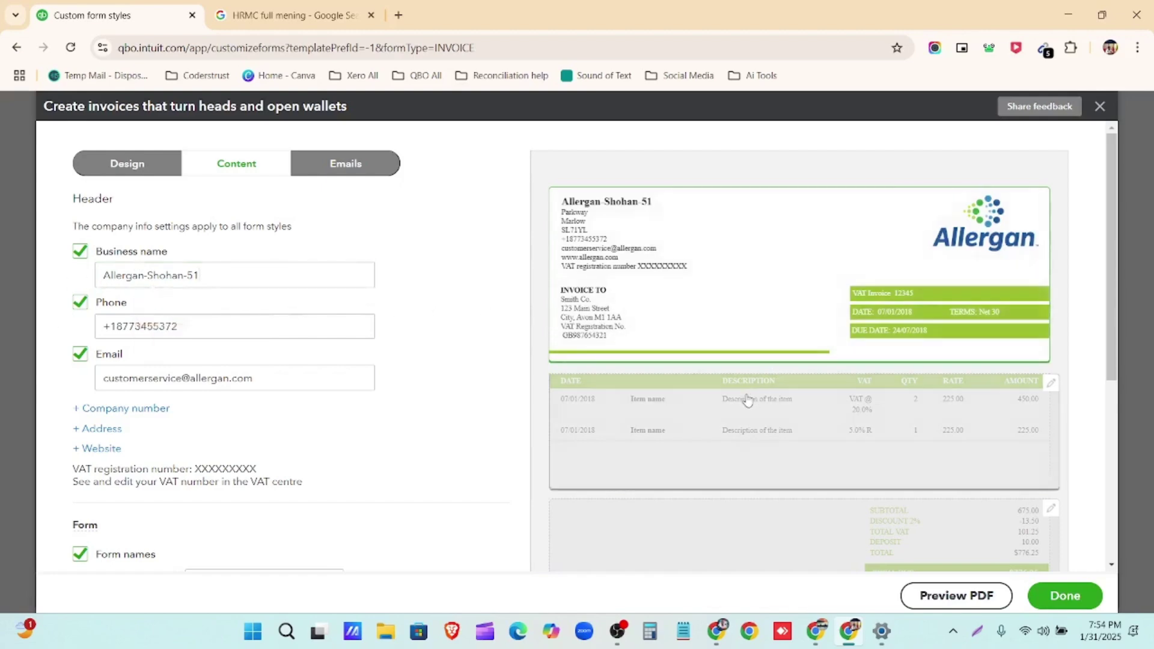
Try hiding the phone number in the invoice header and show it again
key(ctrl+plus)
key(ctrl+plus)
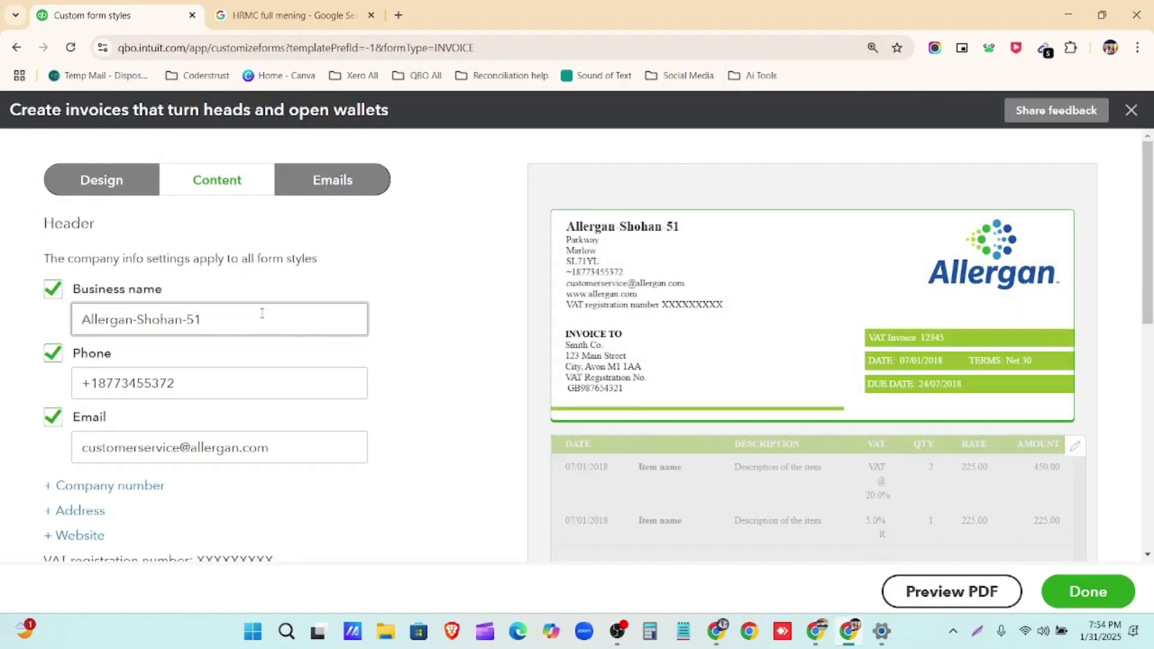
drag(48, 314, 32, 309)
click(227, 344)
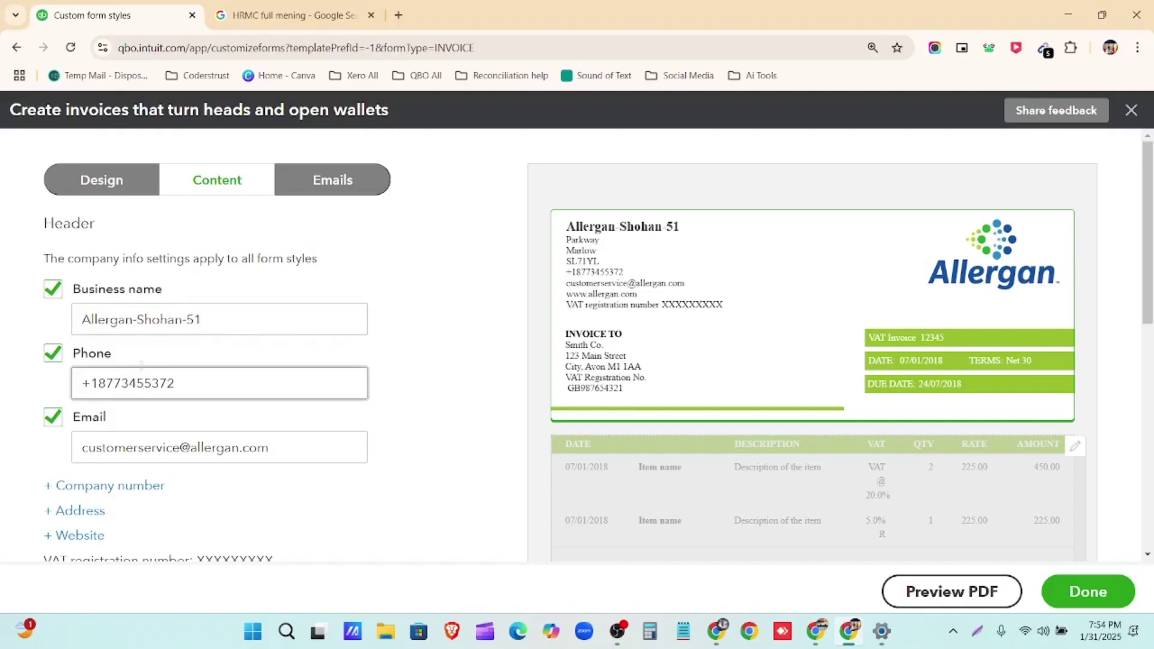
click(53, 354)
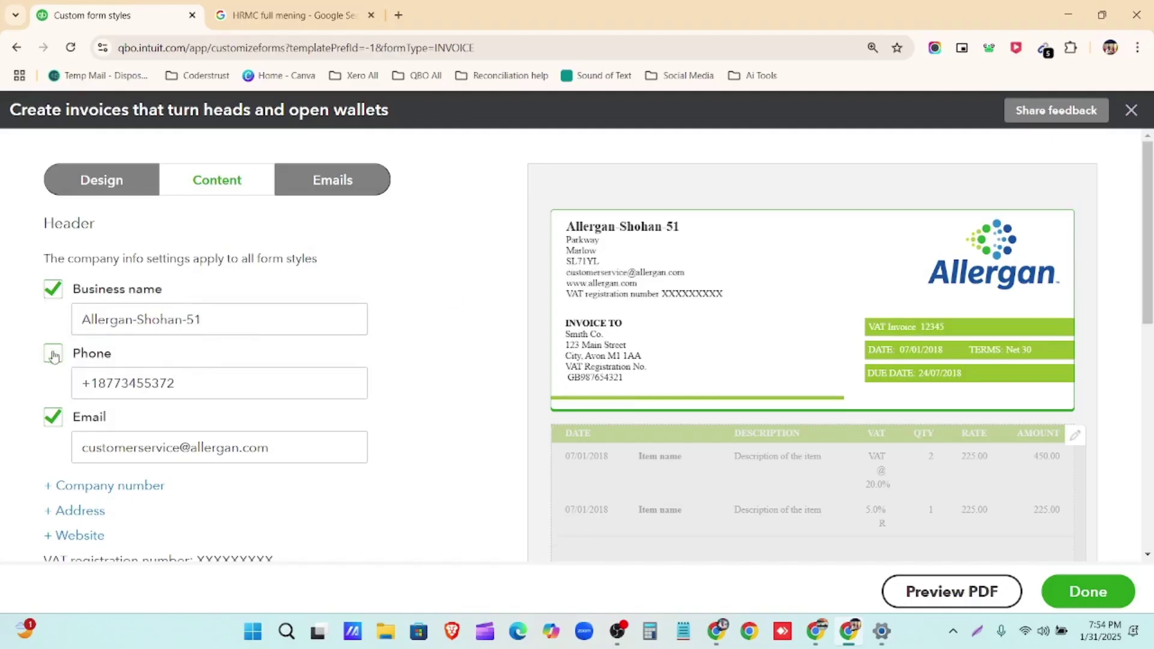
click(54, 354)
Hide the email in the invoice header, and try adding the company number before leaving it off
scroll(56, 360, down, 2)
scroll(63, 360, up, 1)
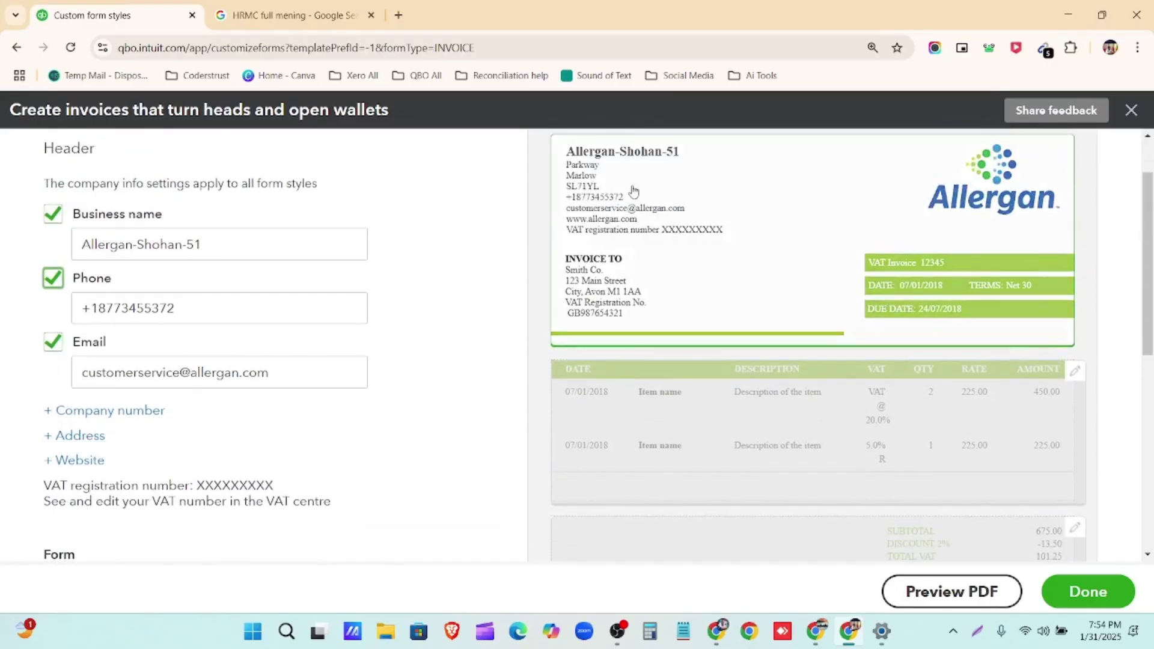
click(58, 348)
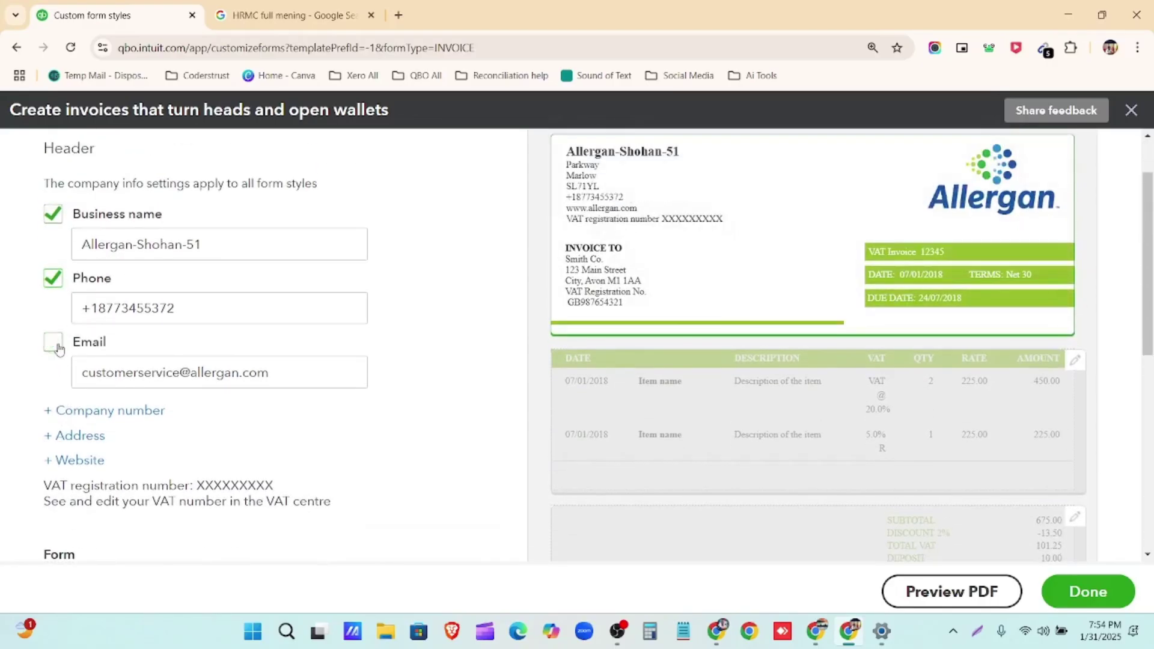
click(67, 414)
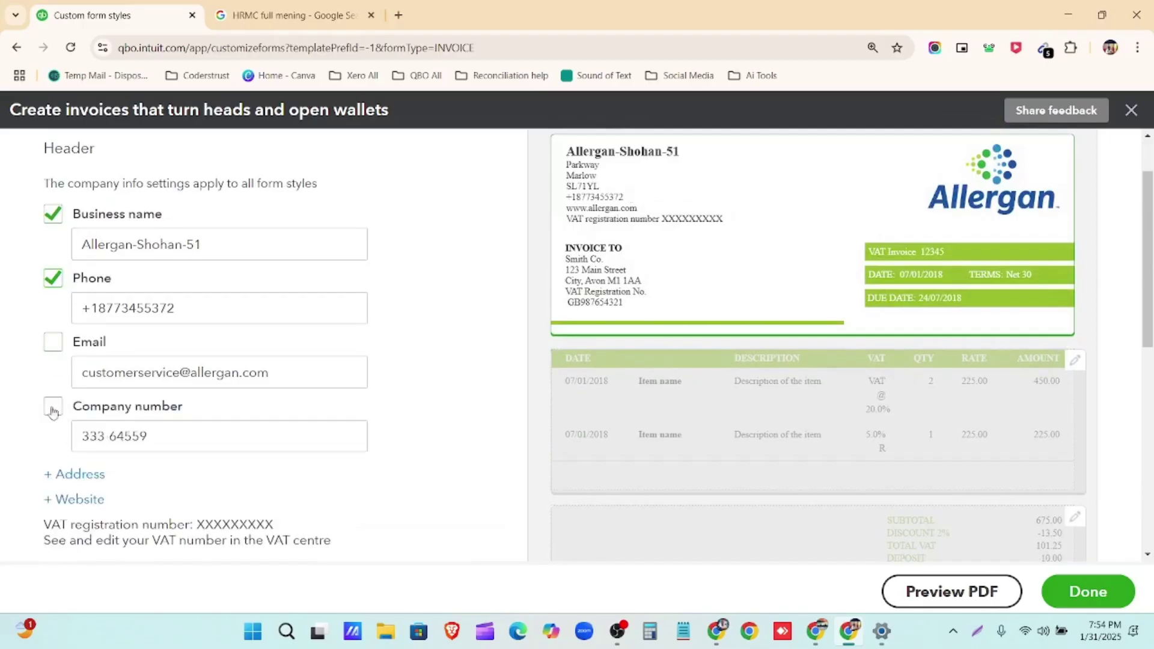
click(53, 409)
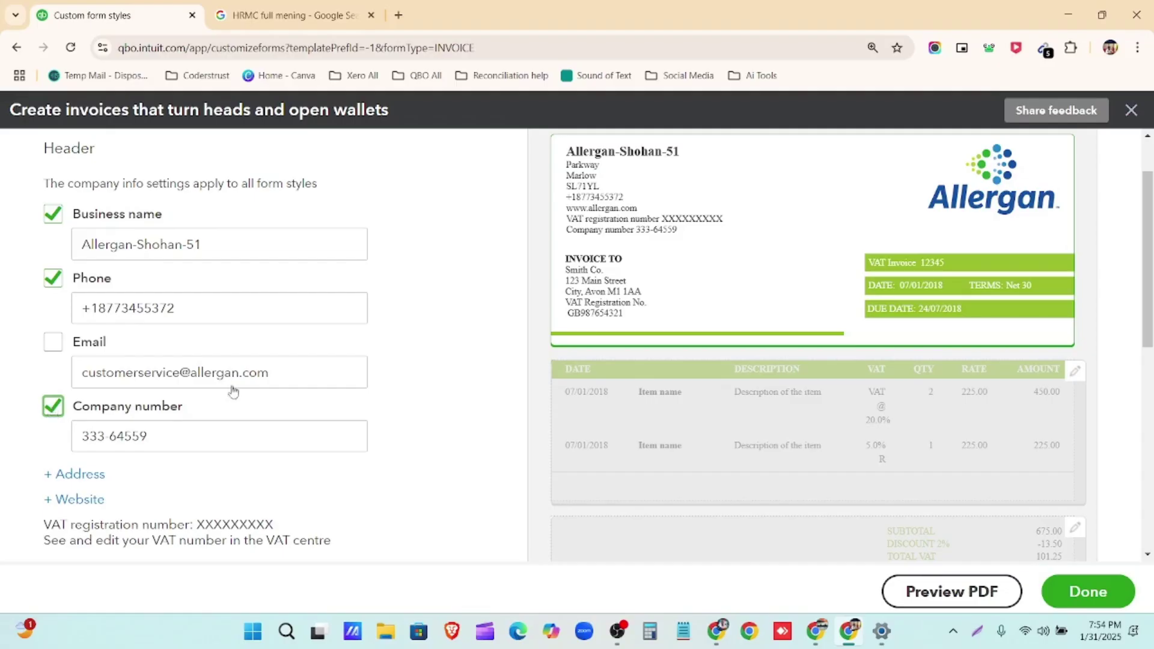
click(53, 407)
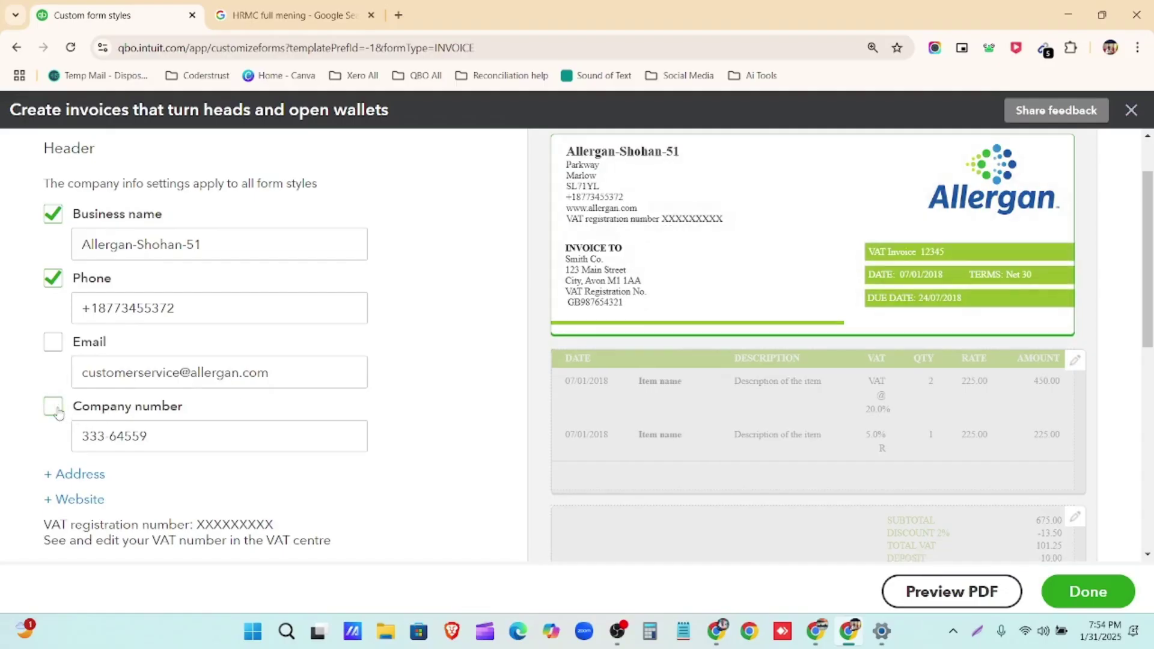
Expand the address details in the header settings and hide the street address on the invoice
scroll(78, 421, down, 2)
scroll(87, 445, up, 2)
click(80, 474)
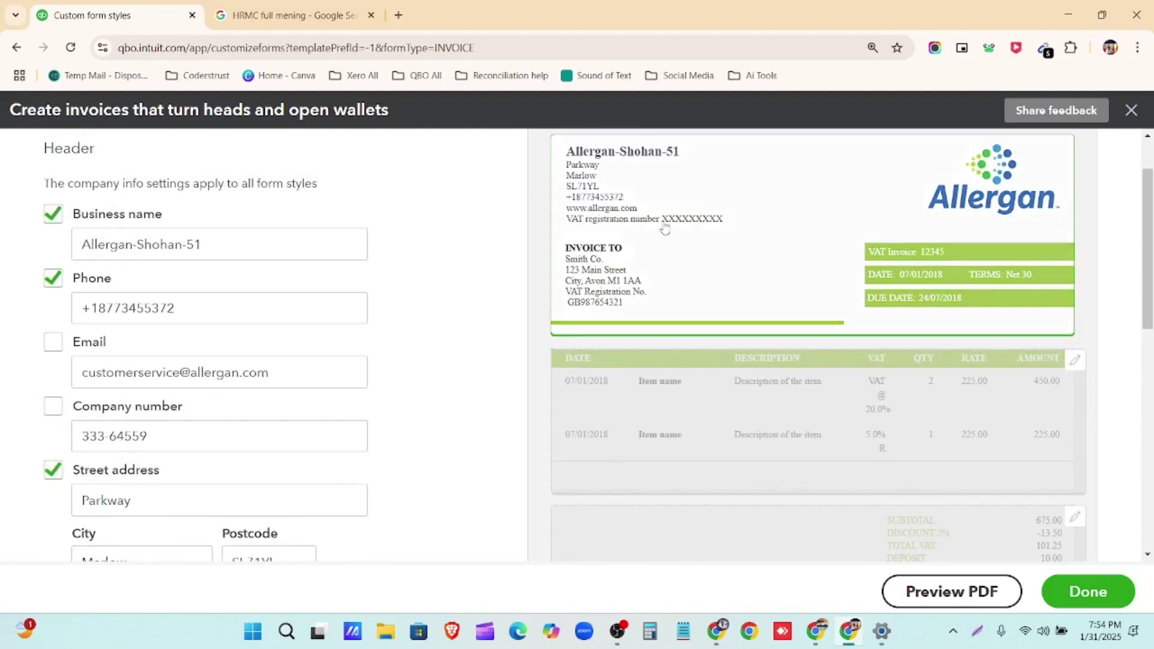
scroll(427, 334, down, 1)
key(shift+Tab)
key(shift+Tab)
click(122, 392)
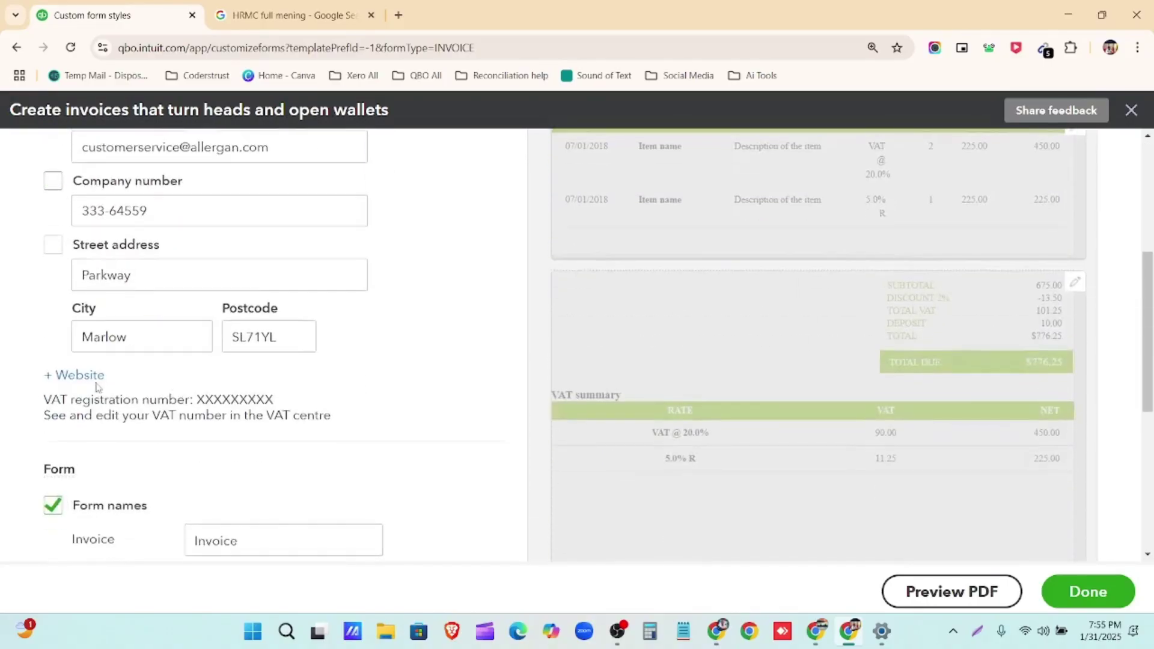
Examine the header's form names, form numbers, display options and custom fields
scroll(202, 403, down, 4)
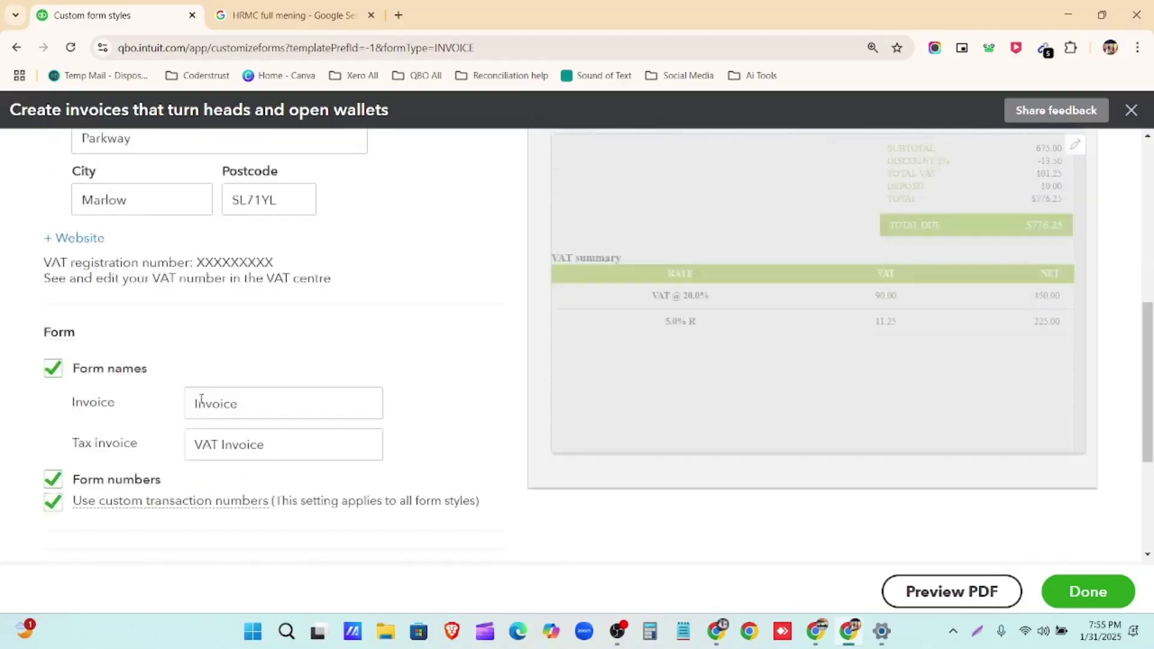
scroll(120, 389, up, 2)
key(ctrl+0)
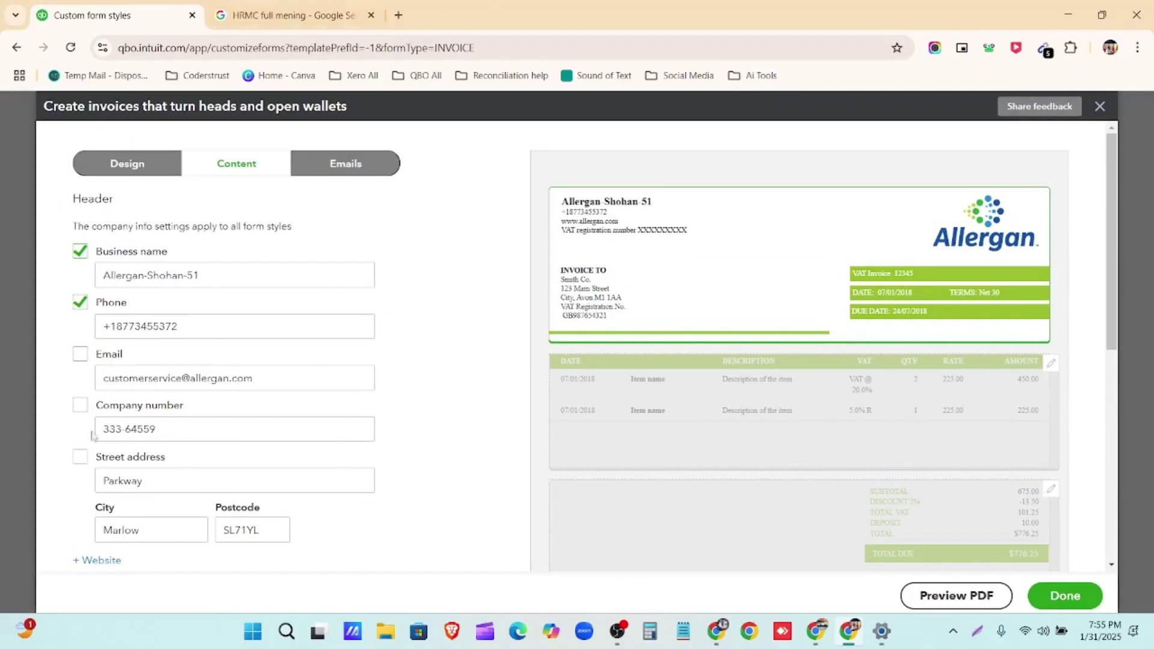
scroll(181, 469, down, 3)
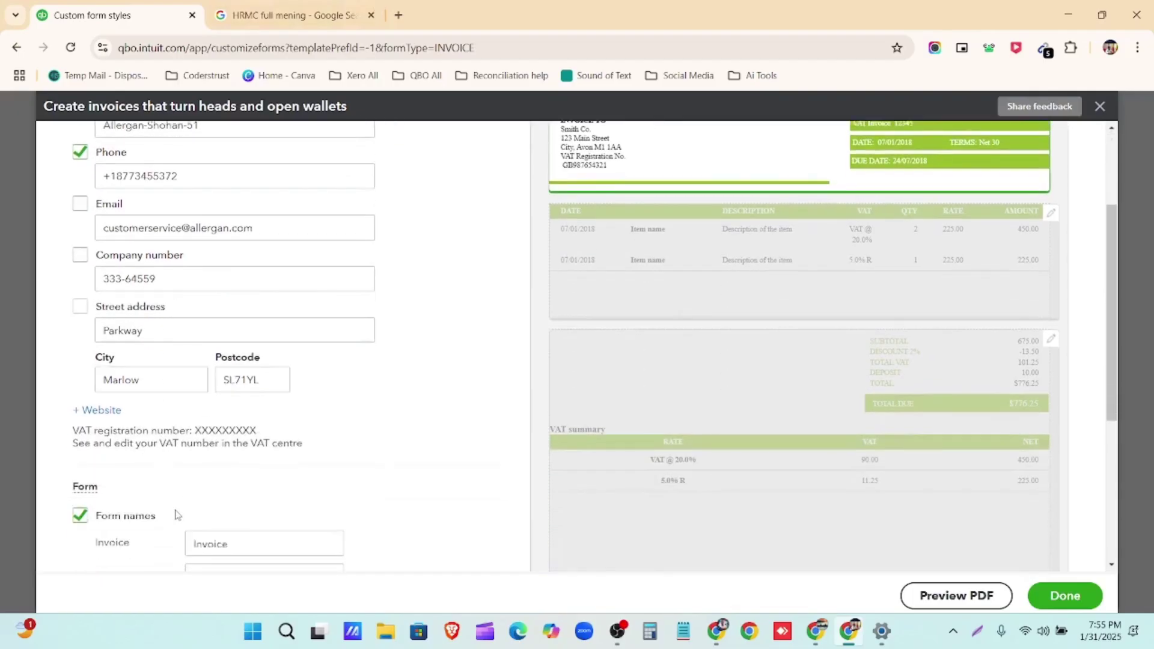
scroll(168, 484, down, 3)
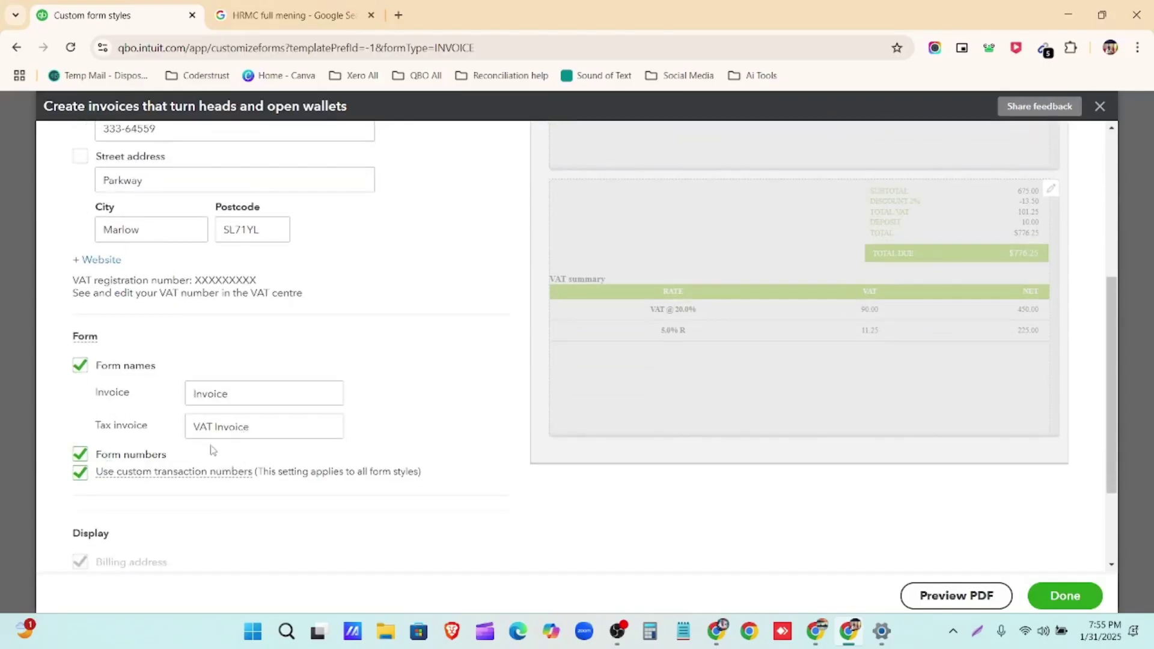
scroll(214, 451, down, 2)
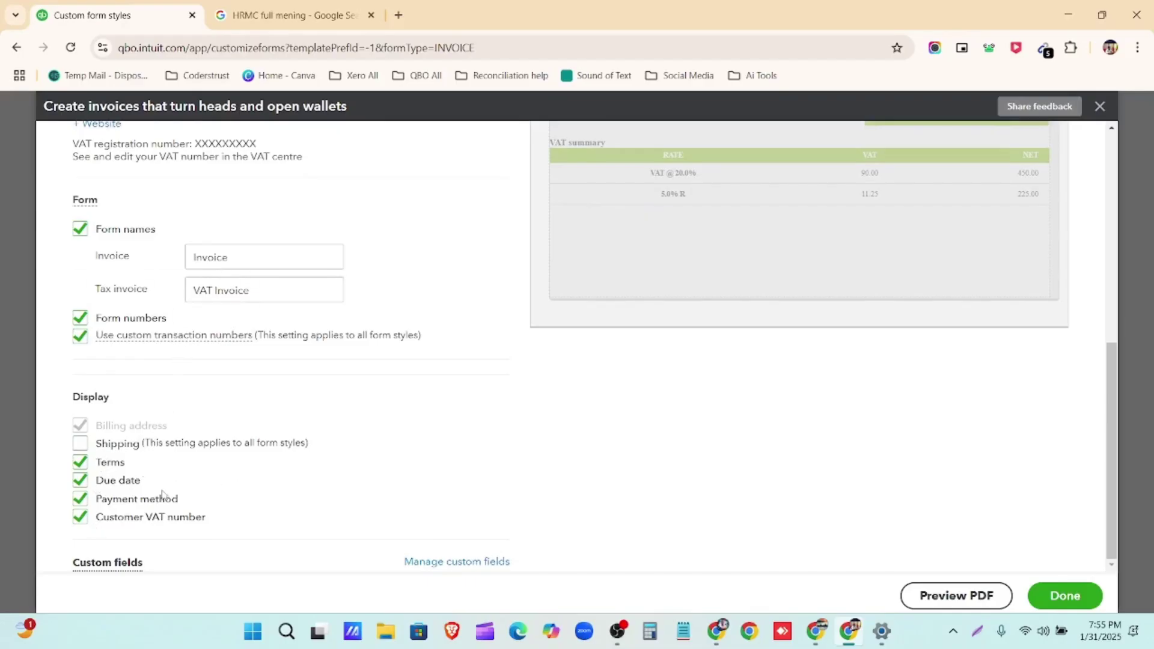
scroll(818, 268, up, 2)
scroll(716, 304, down, 2)
scroll(666, 409, up, 2)
Open the activity table's content settings and turn the Product/Service column off and on again
scroll(666, 409, up, 3)
click(665, 414)
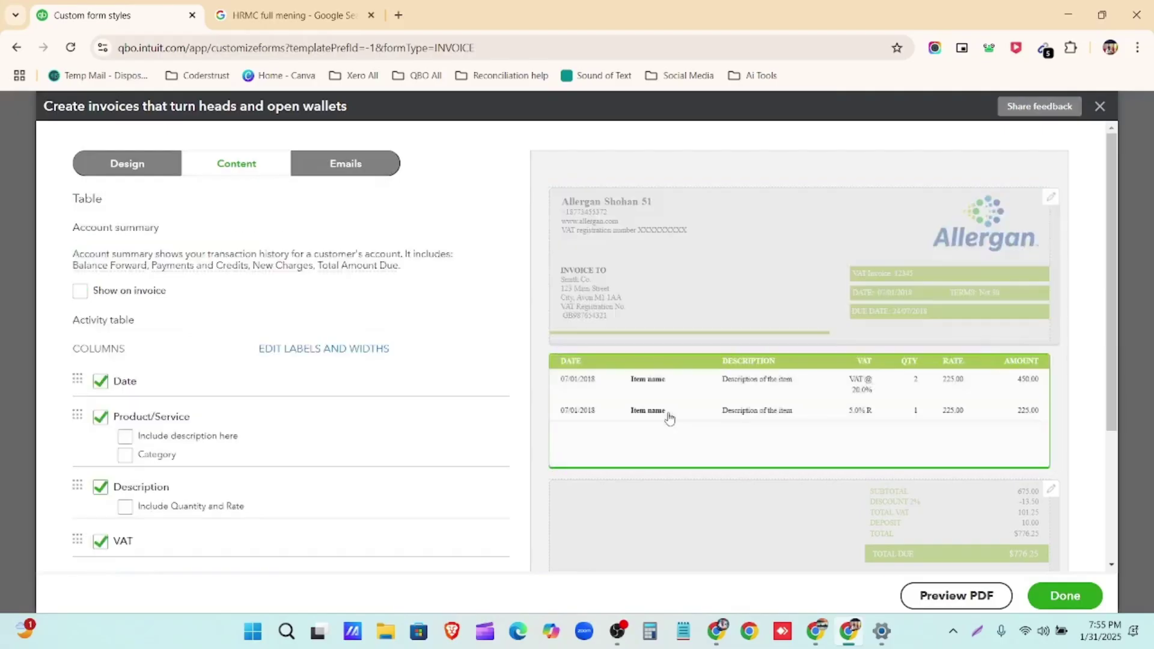
scroll(173, 480, down, 3)
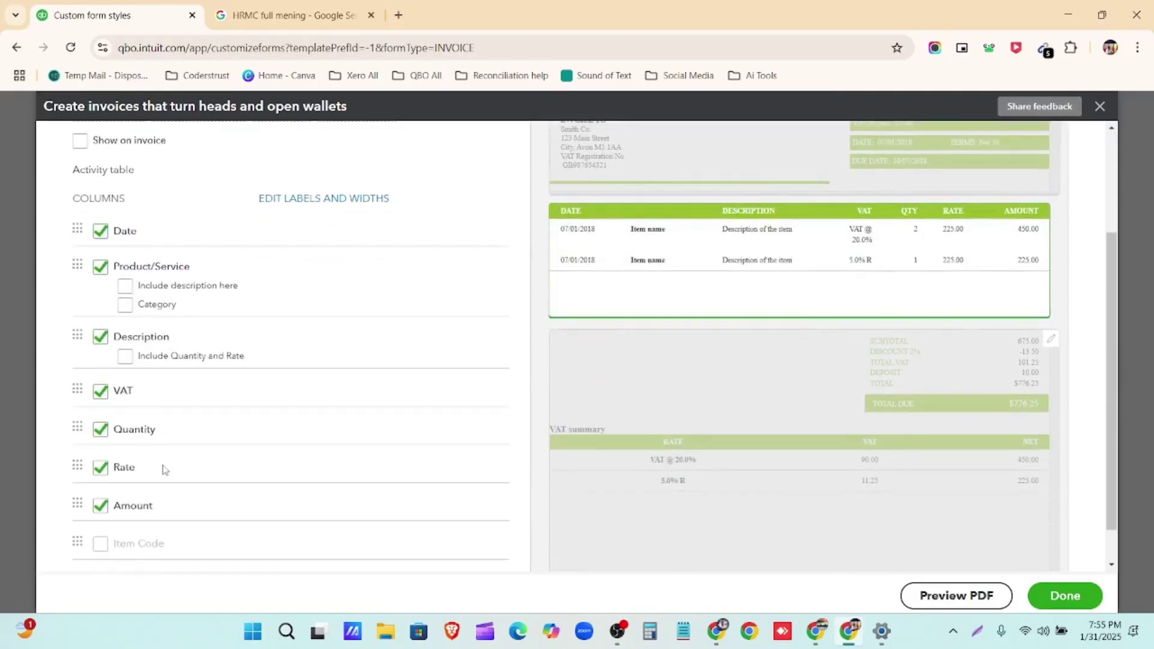
scroll(162, 469, up, 1)
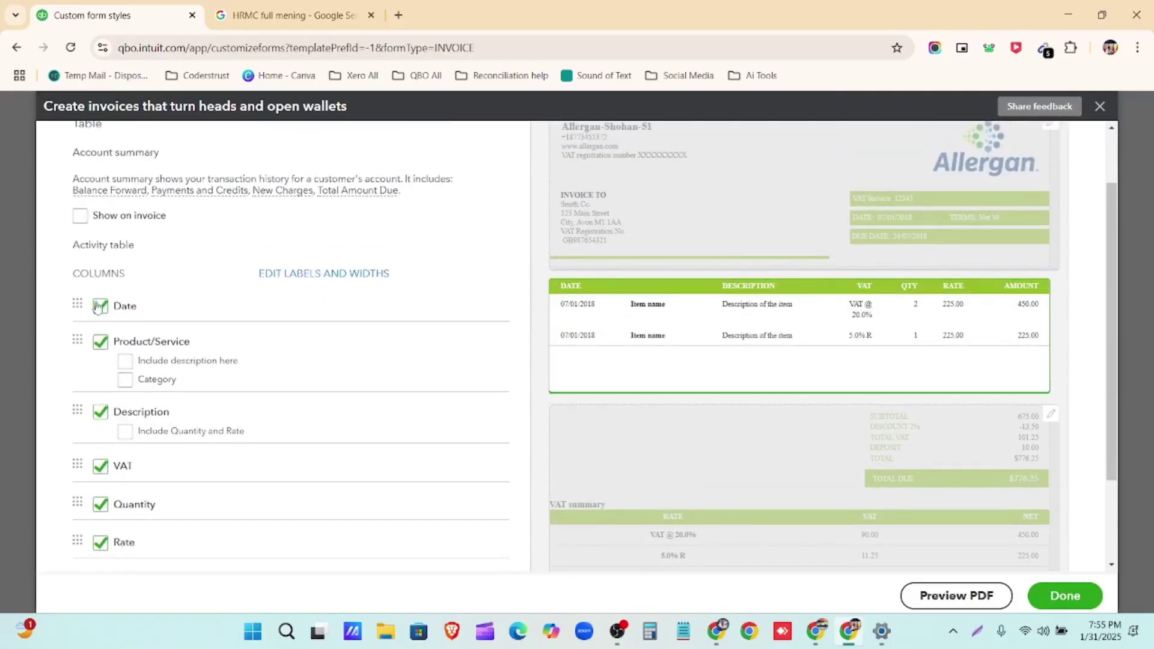
click(101, 343)
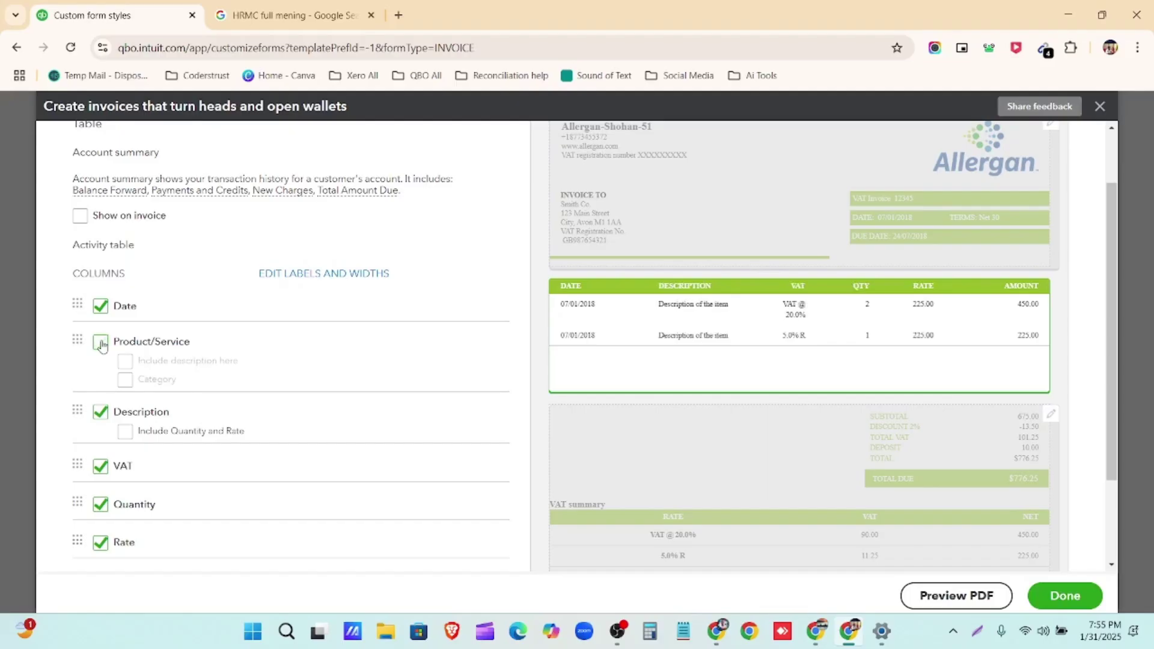
click(101, 343)
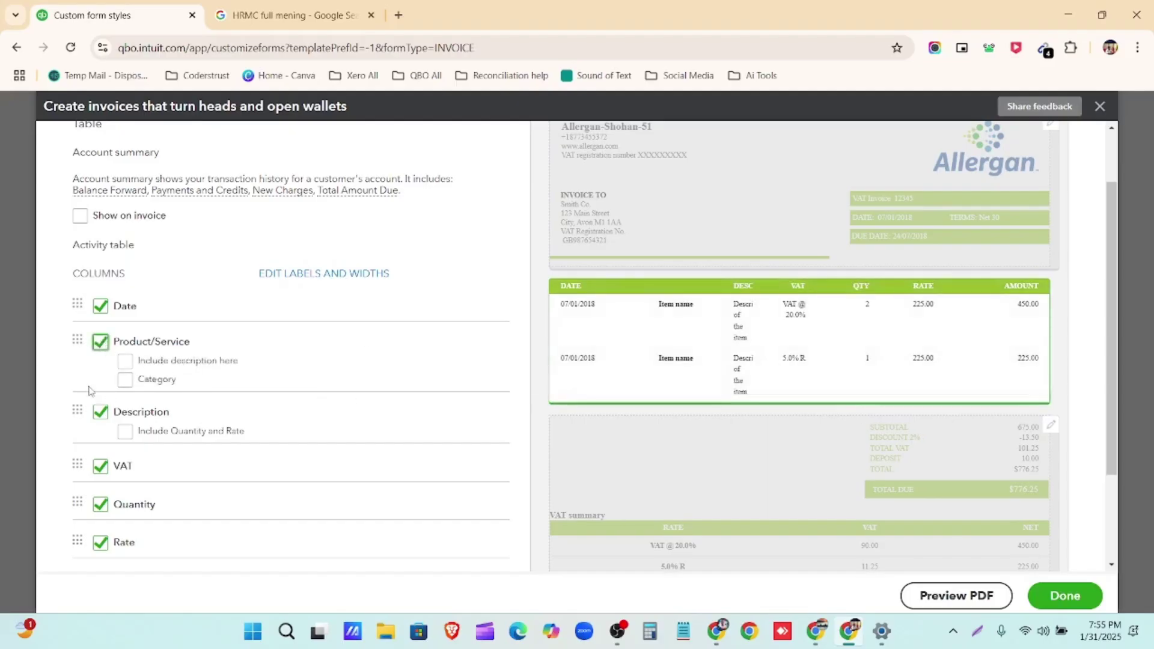
Try including the description and category under Product/Service, and turn both options off again
key(space)
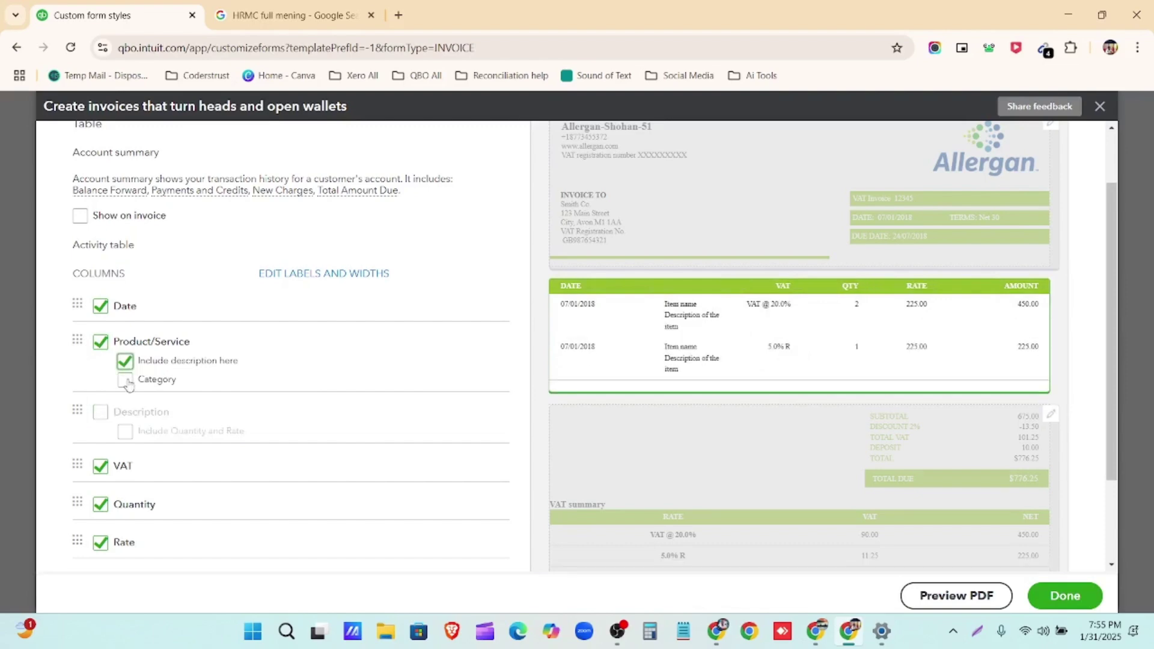
click(126, 381)
click(126, 361)
click(126, 380)
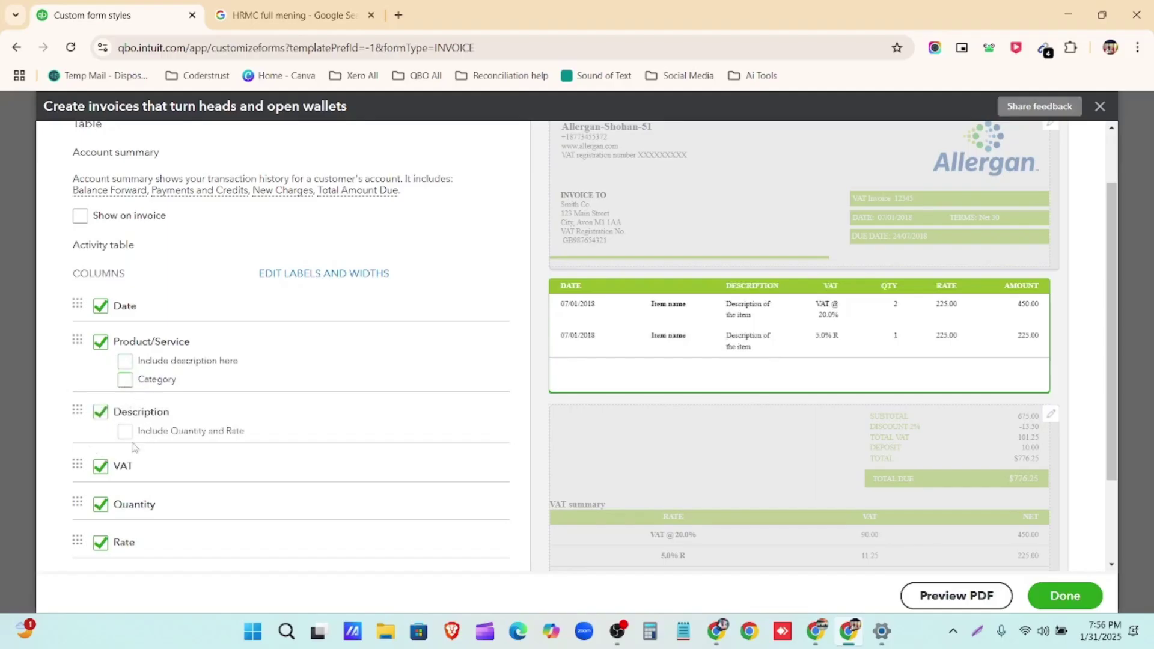
Review the remaining activity table columns and open the invoice's footer section for editing
scroll(639, 309, down, 1)
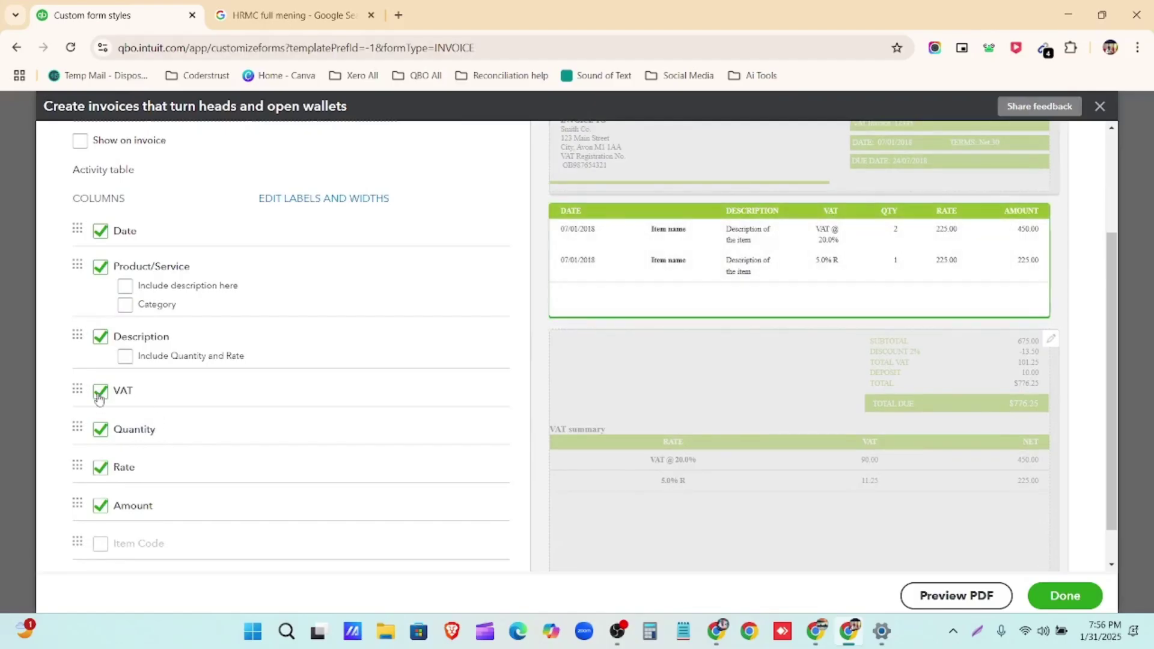
scroll(112, 398, down, 1)
scroll(222, 361, up, 3)
scroll(744, 399, down, 2)
click(754, 401)
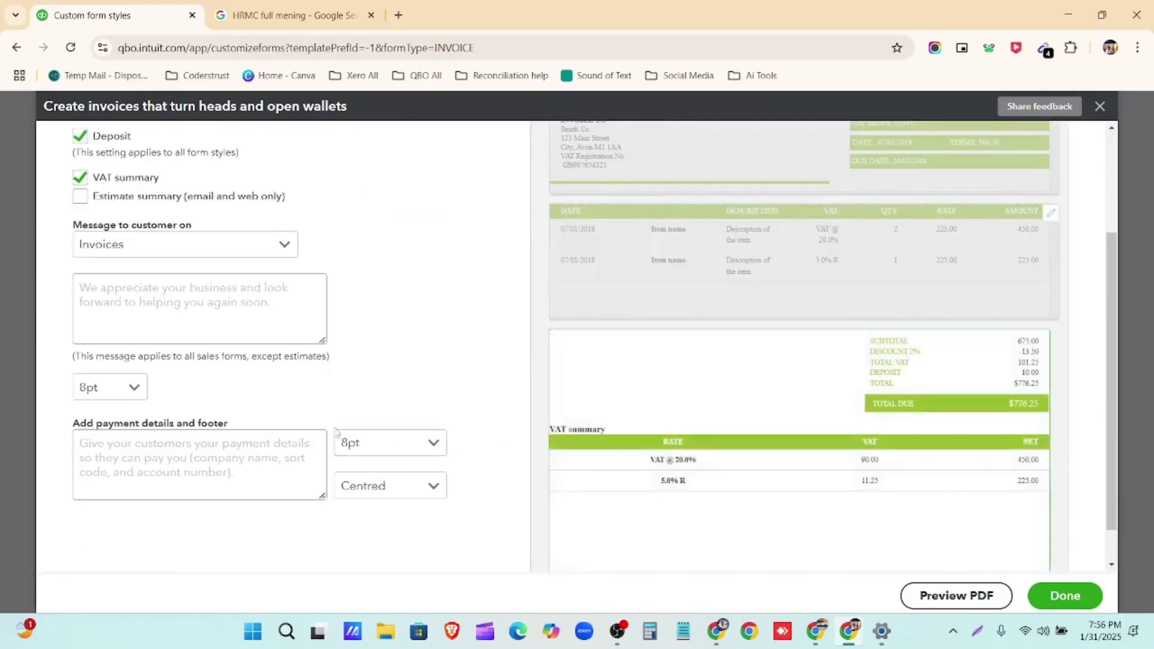
Review the footer's display options and turn off the VAT summary
scroll(337, 431, up, 3)
scroll(763, 366, down, 4)
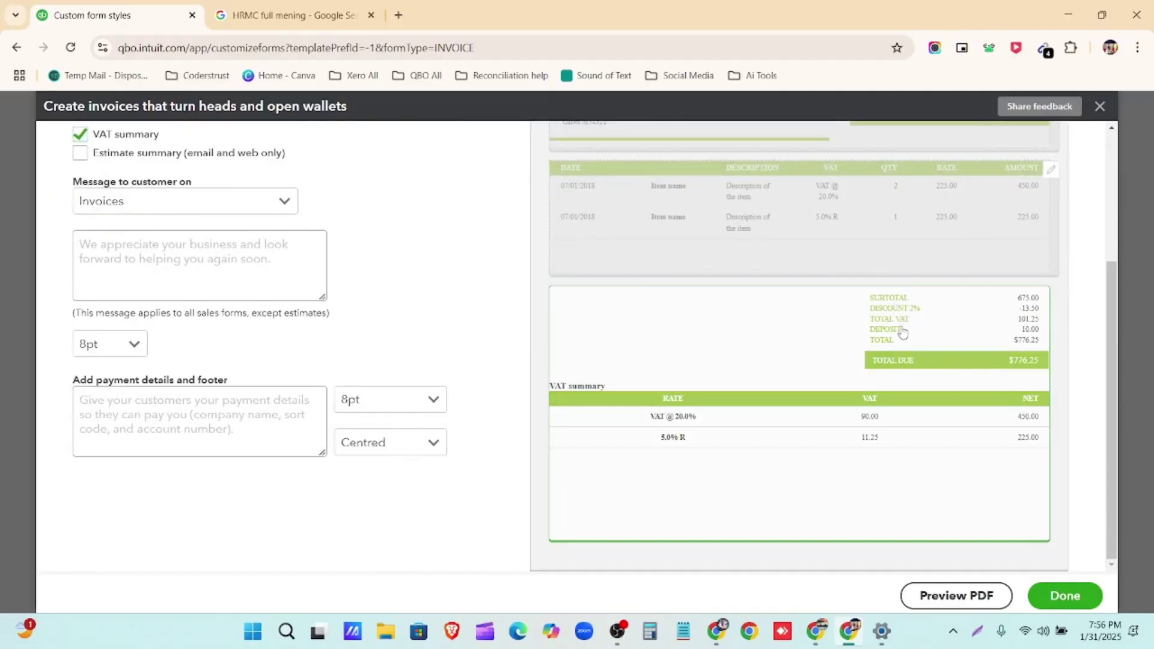
scroll(902, 333, up, 3)
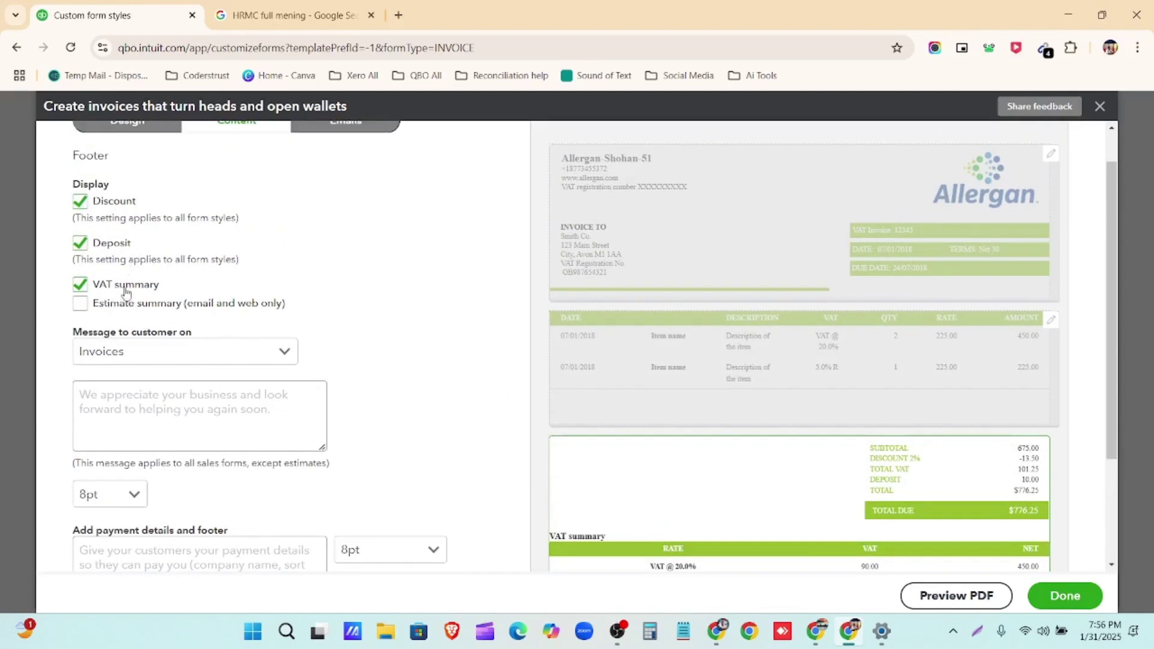
scroll(699, 308, down, 1)
scroll(699, 308, down, 2)
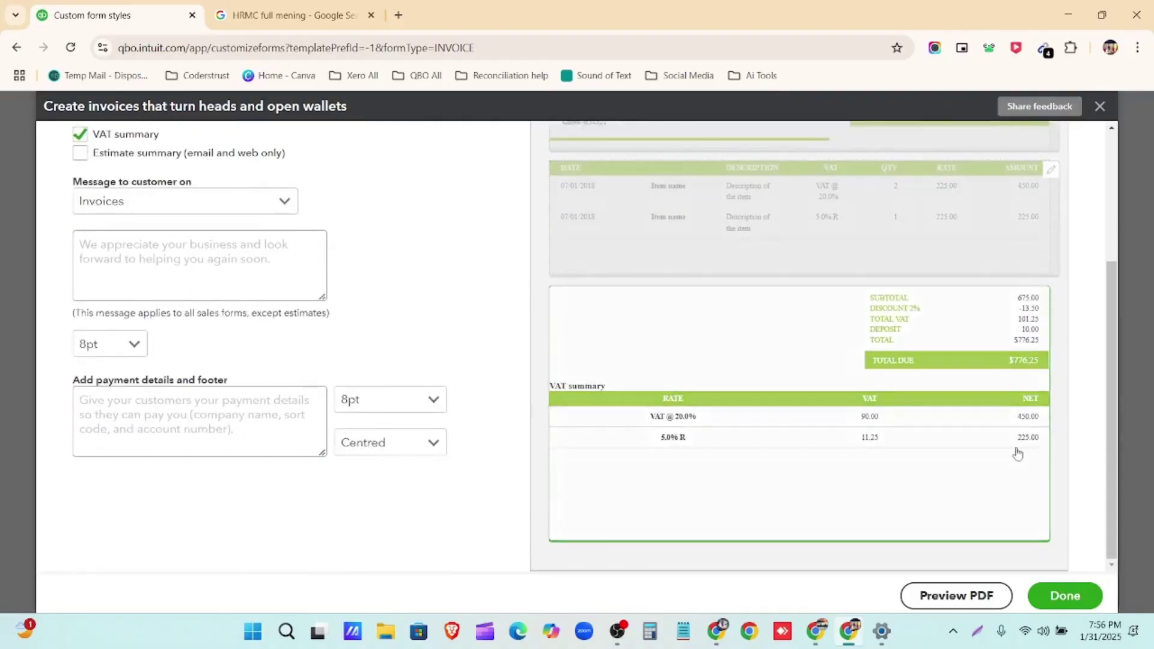
click(78, 135)
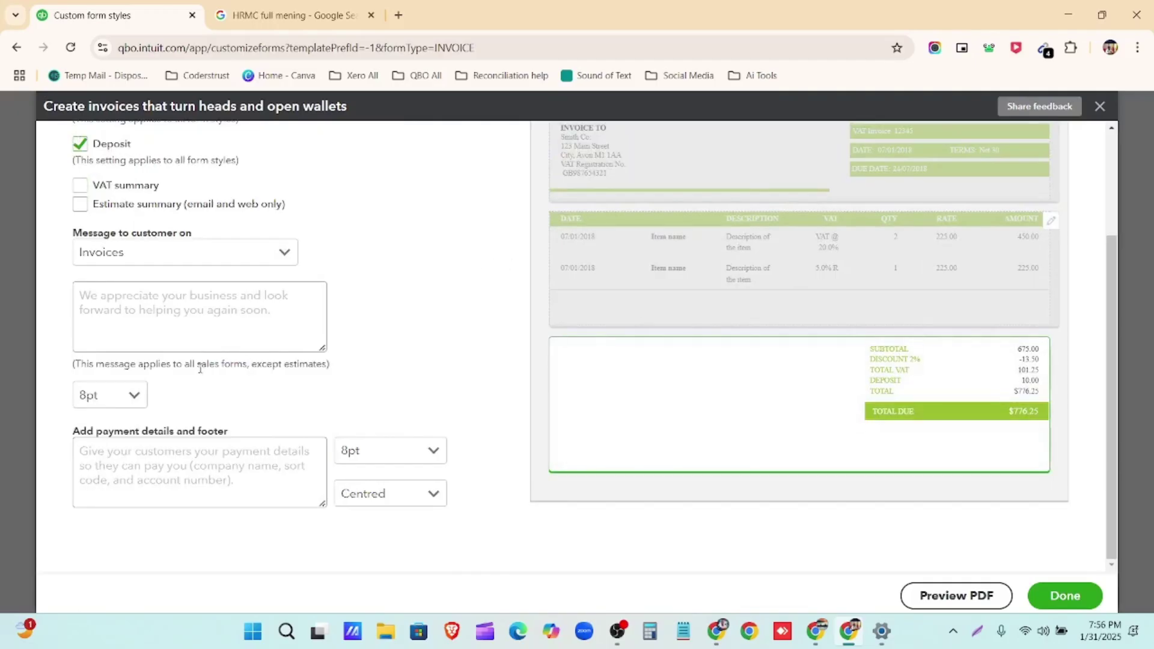
Enter the invoice customer message "If any problems of your product it must be returned within 6 months" and set its size to 12pt
scroll(207, 363, up, 2)
click(274, 333)
click(138, 358)
click(144, 382)
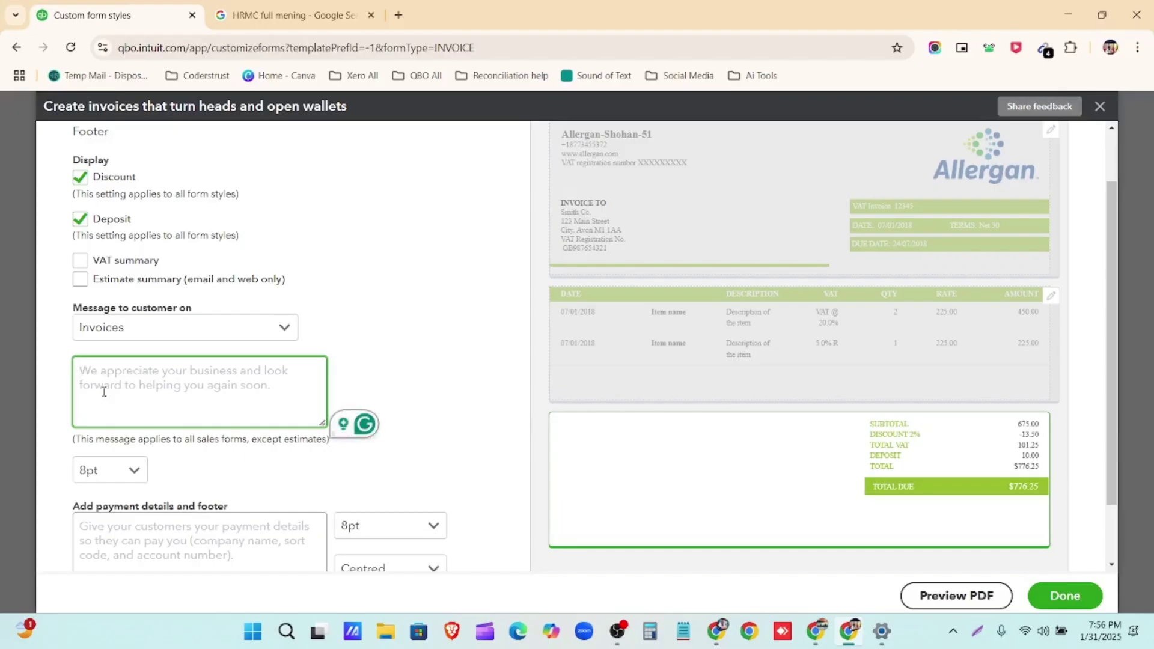
text(A)
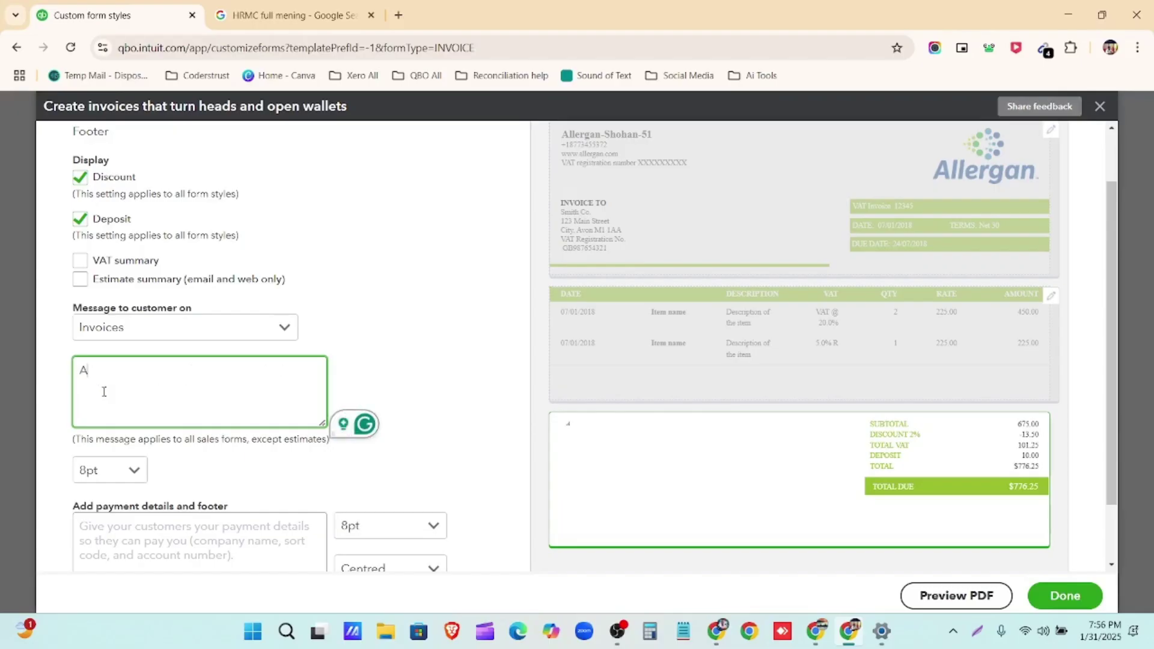
text(l)
key(BackSpace)
key(BackSpace)
text(i)
key(BackSpace)
text(If any problems of)
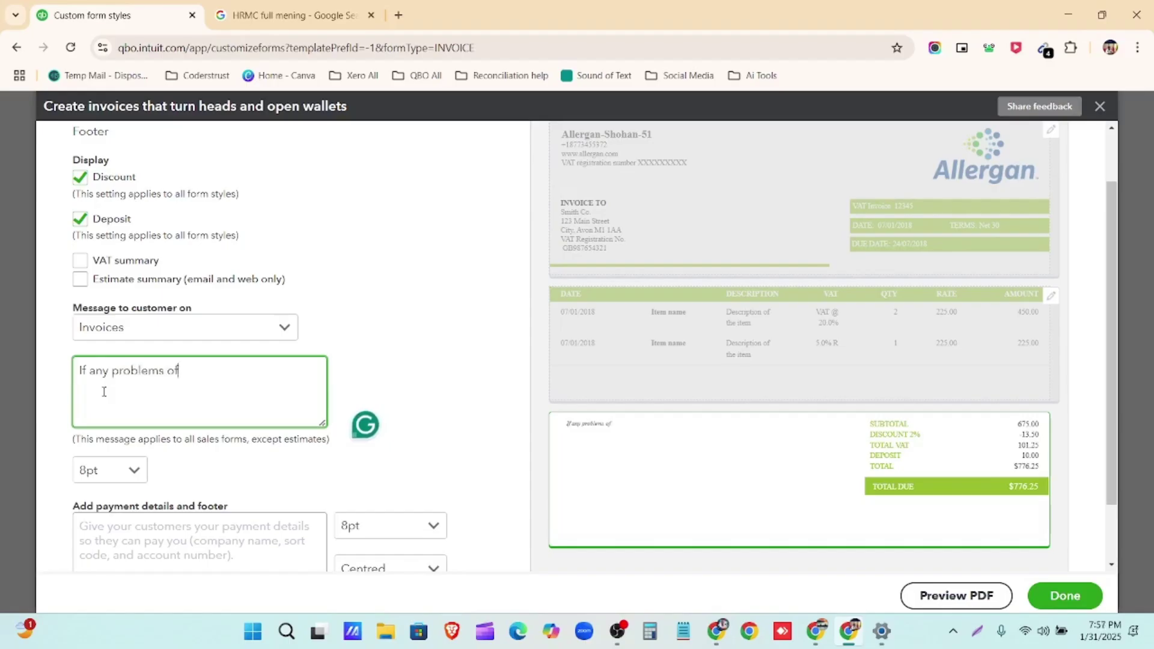
text( your product it mus)
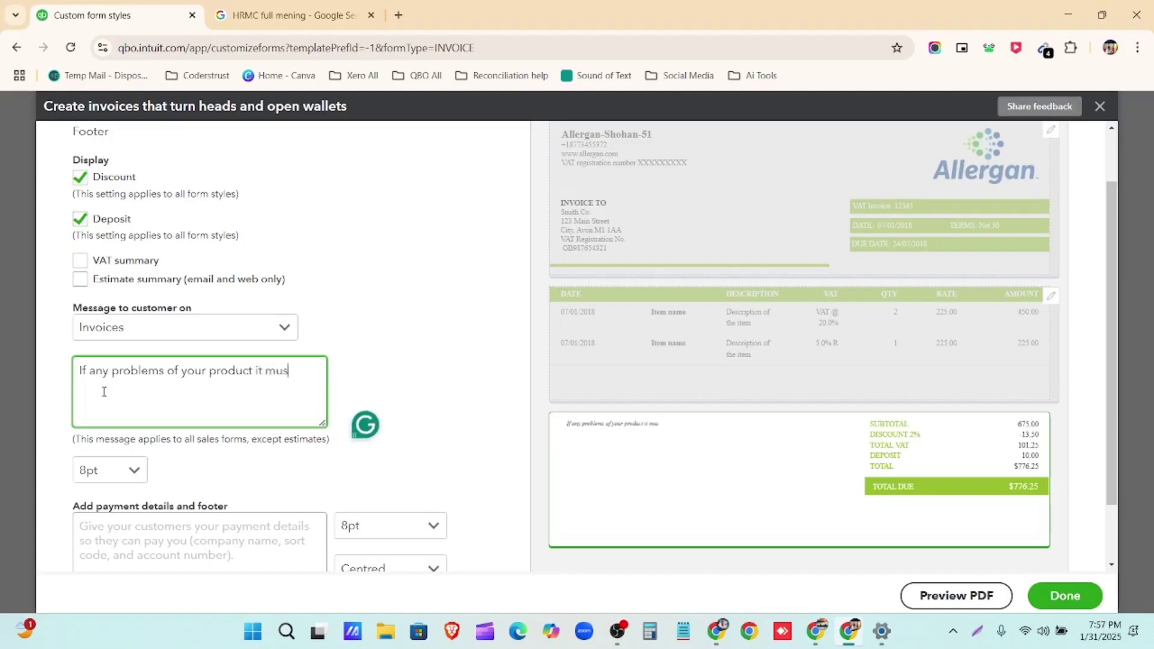
text(t be returned within 6 )
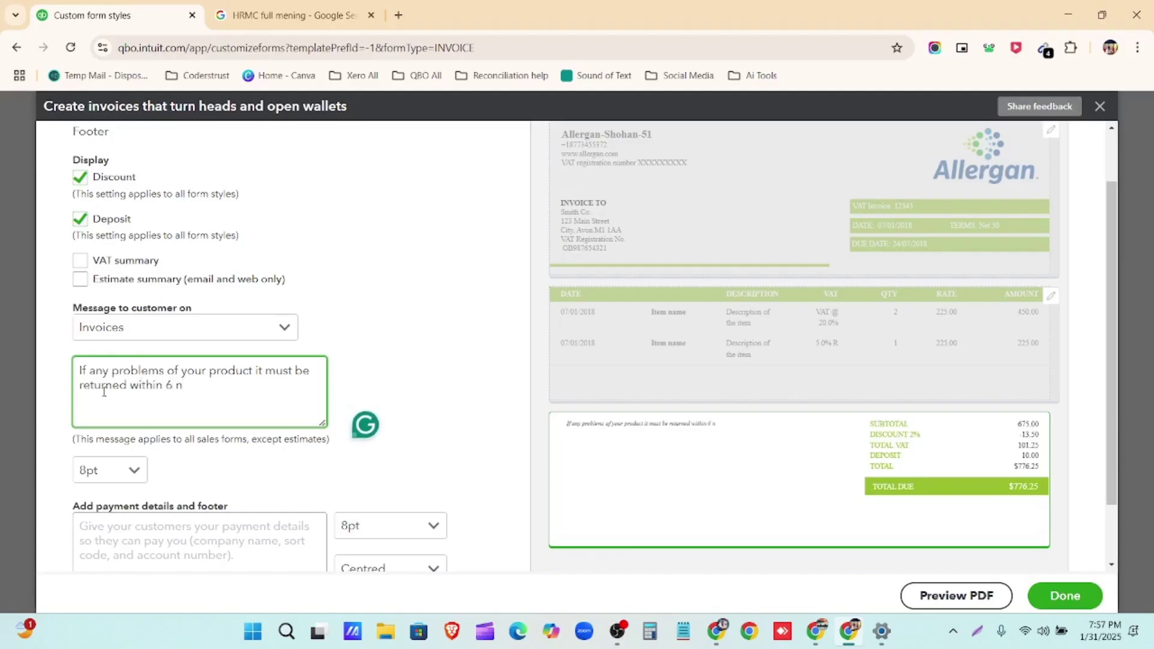
text(months)
click(135, 471)
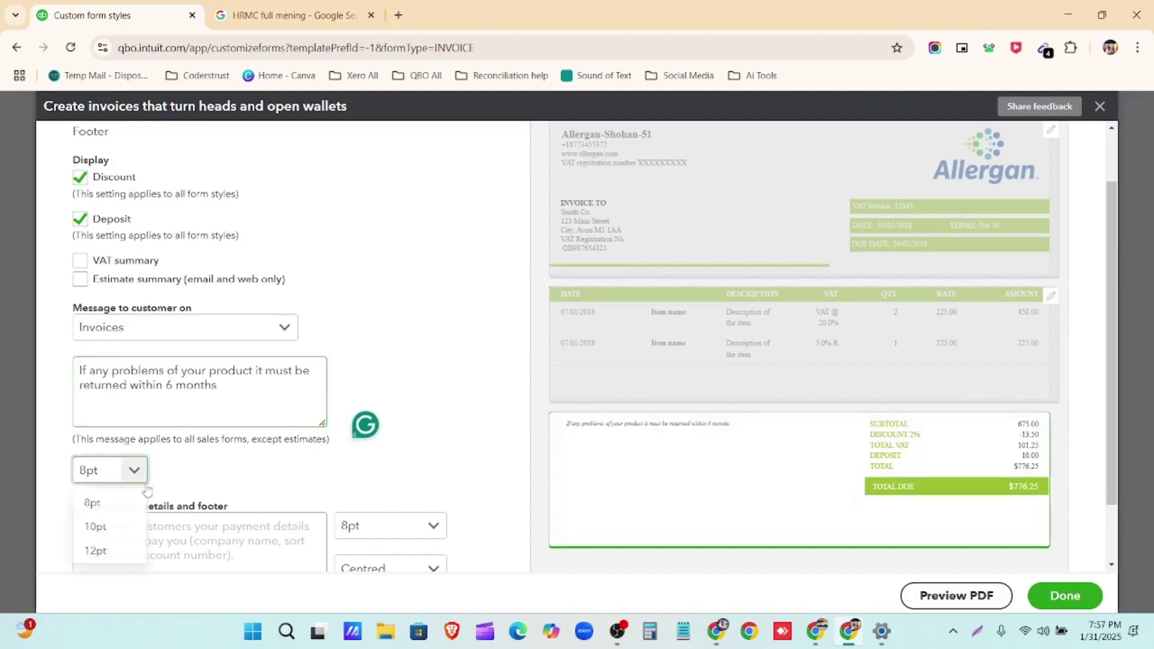
click(93, 549)
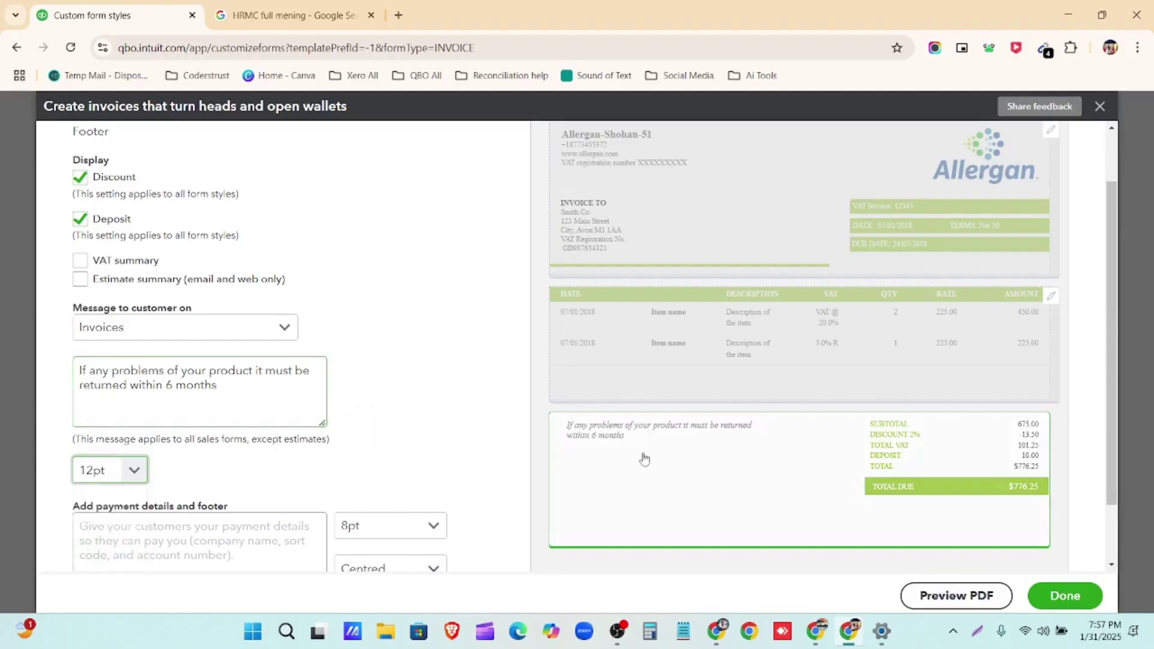
Enter "Thanks for choosing us !!!" as the invoice's payment details and footer text
scroll(252, 425, down, 1)
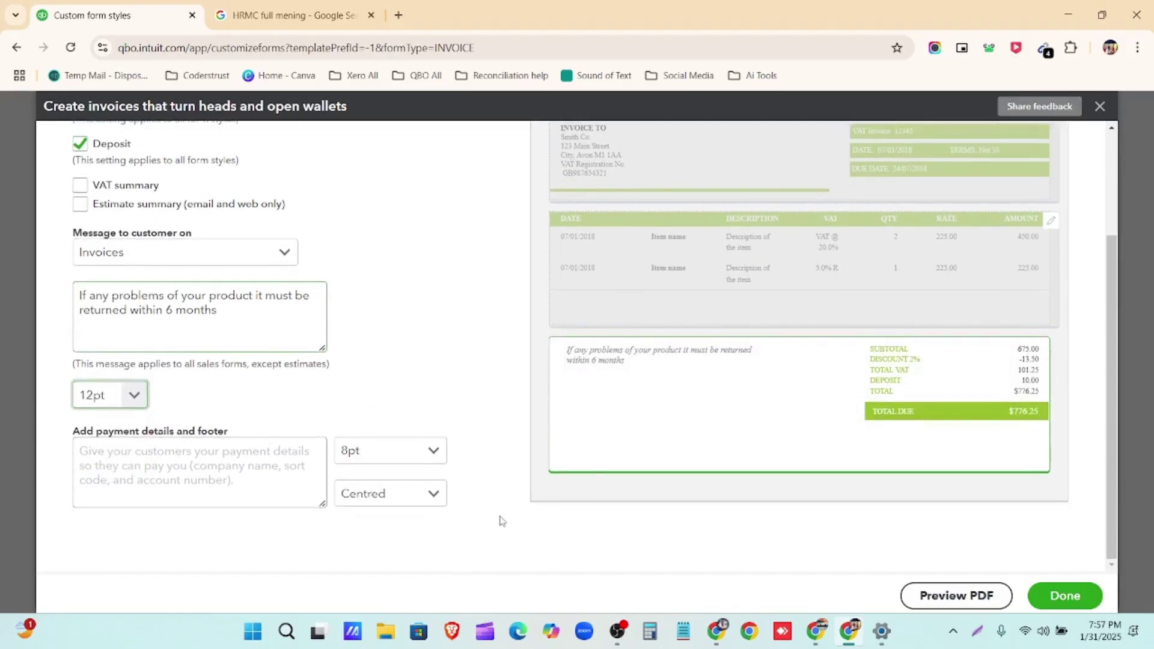
click(200, 458)
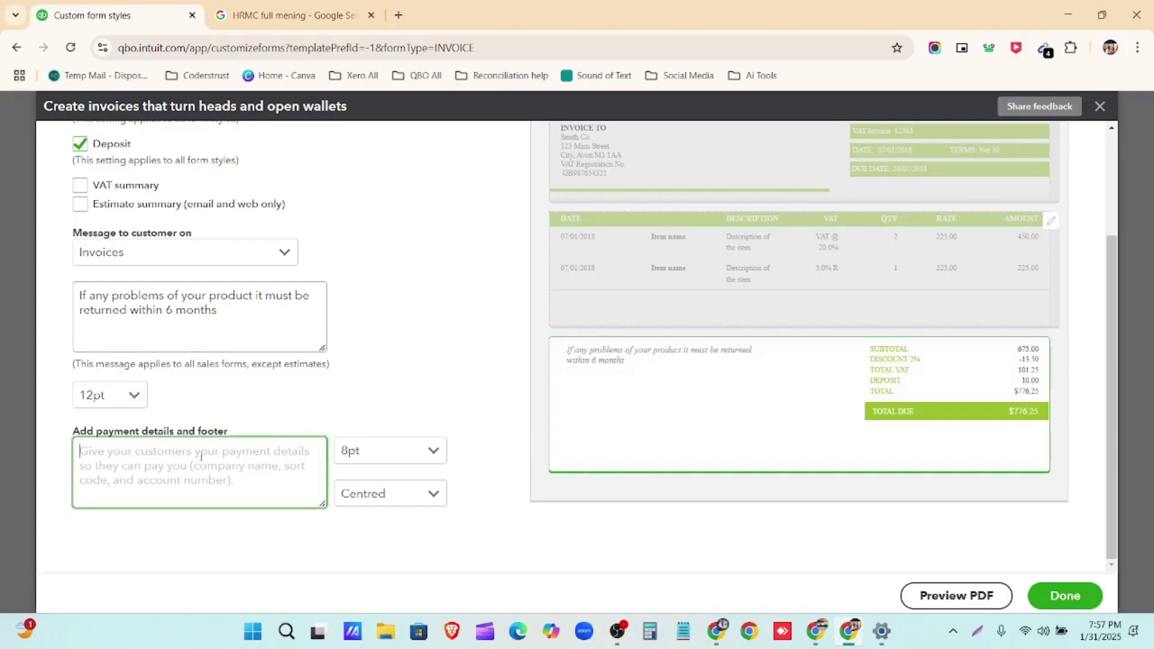
text(Than)
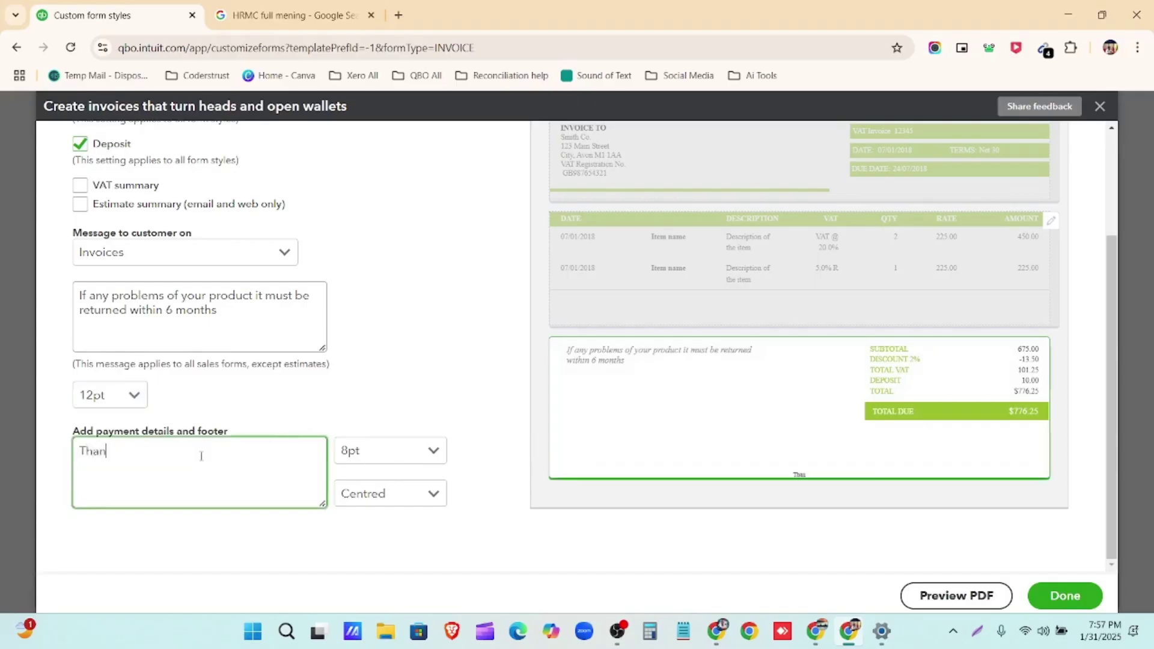
text(ks for visitin)
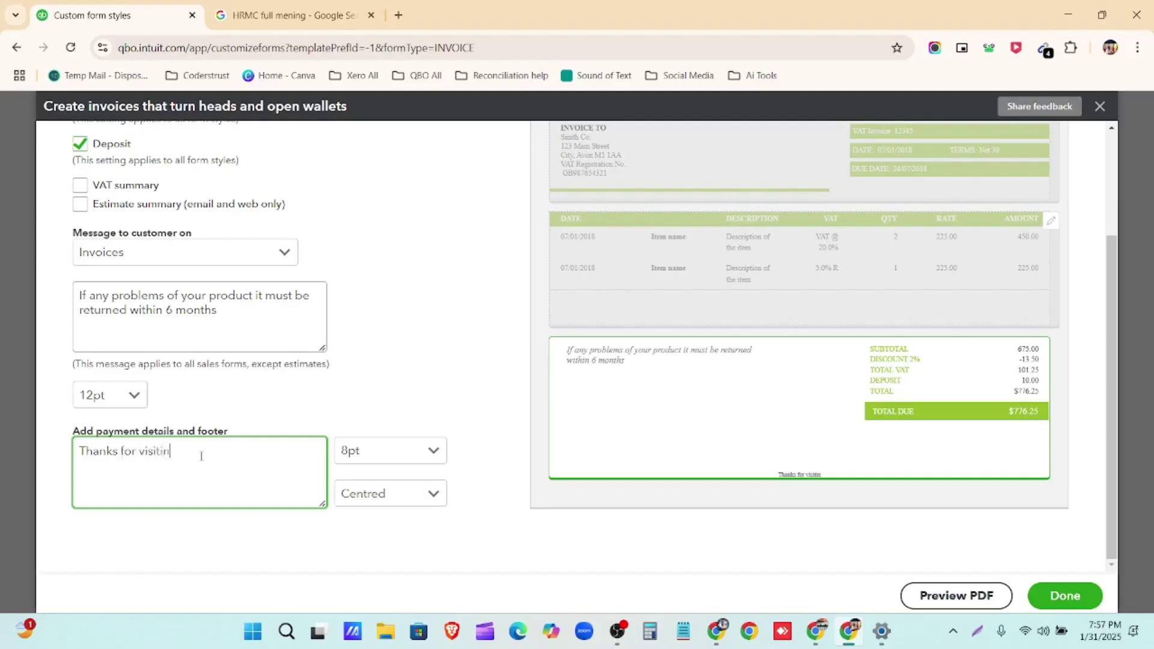
key(BackSpace)
key(BackSpace)
key(BackSpace)
key(BackSpace)
key(BackSpace)
key(BackSpace)
key(BackSpace)
text(choos)
text(ing )
text(me)
key(BackSpace)
key(BackSpace)
text(us)
key(BackSpace)
text(s !!!)
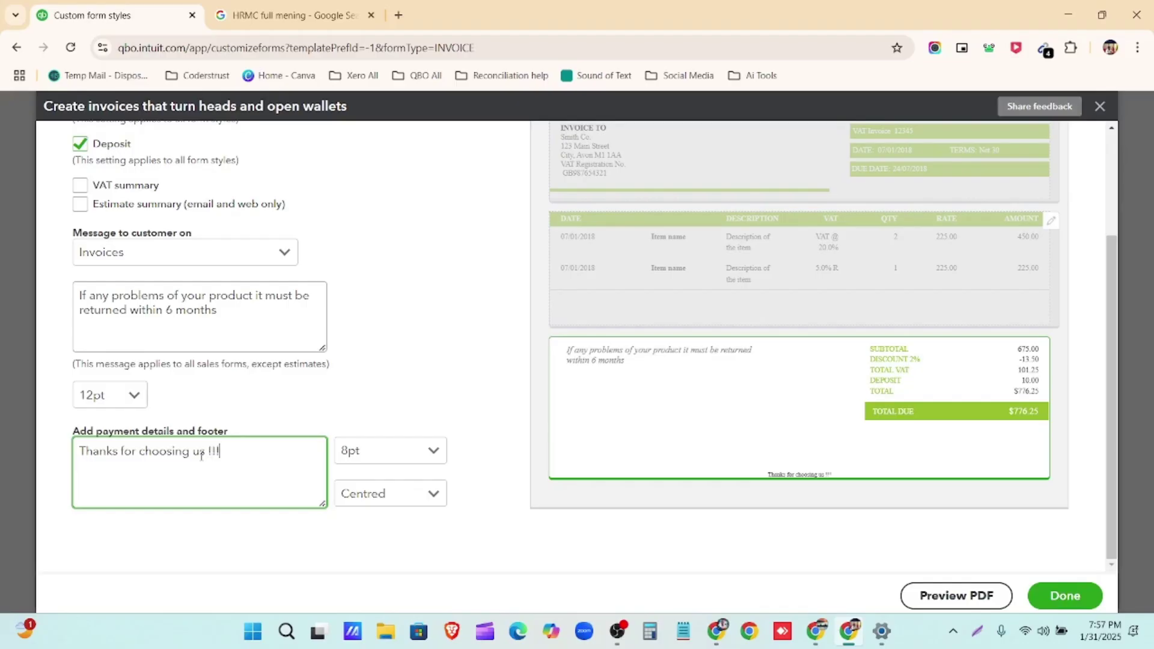
Set the footer text to 12pt and try other alignments before returning it to Centred
click(431, 450)
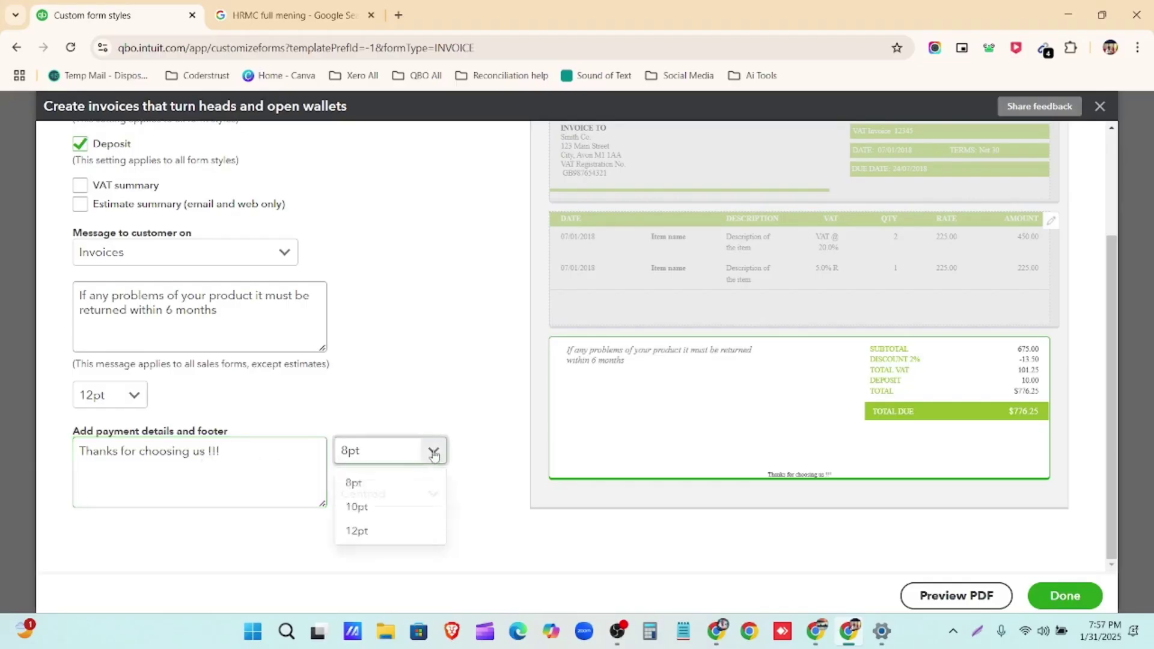
click(438, 532)
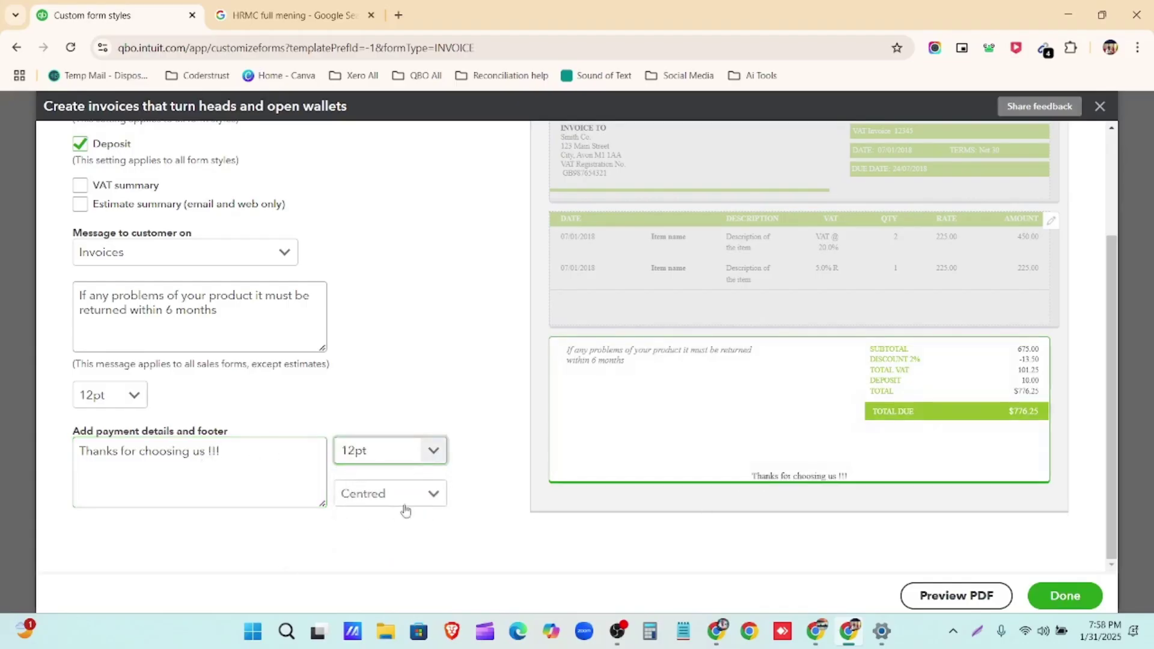
click(432, 495)
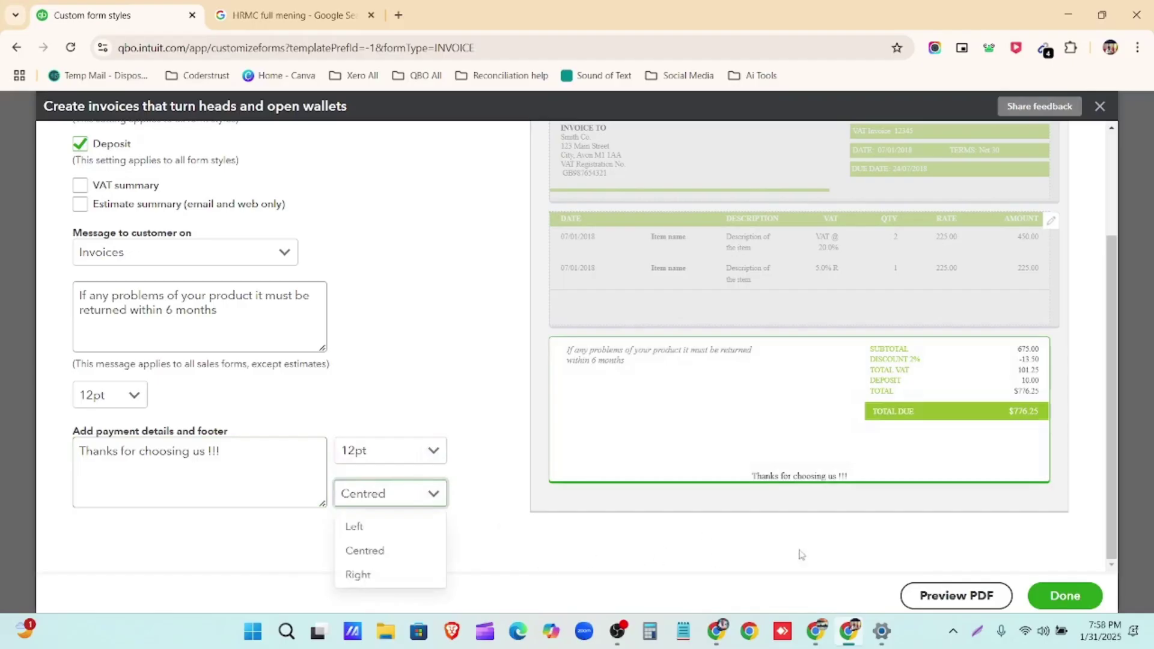
key(Up)
key(Return)
click(420, 502)
click(427, 574)
click(438, 496)
click(415, 549)
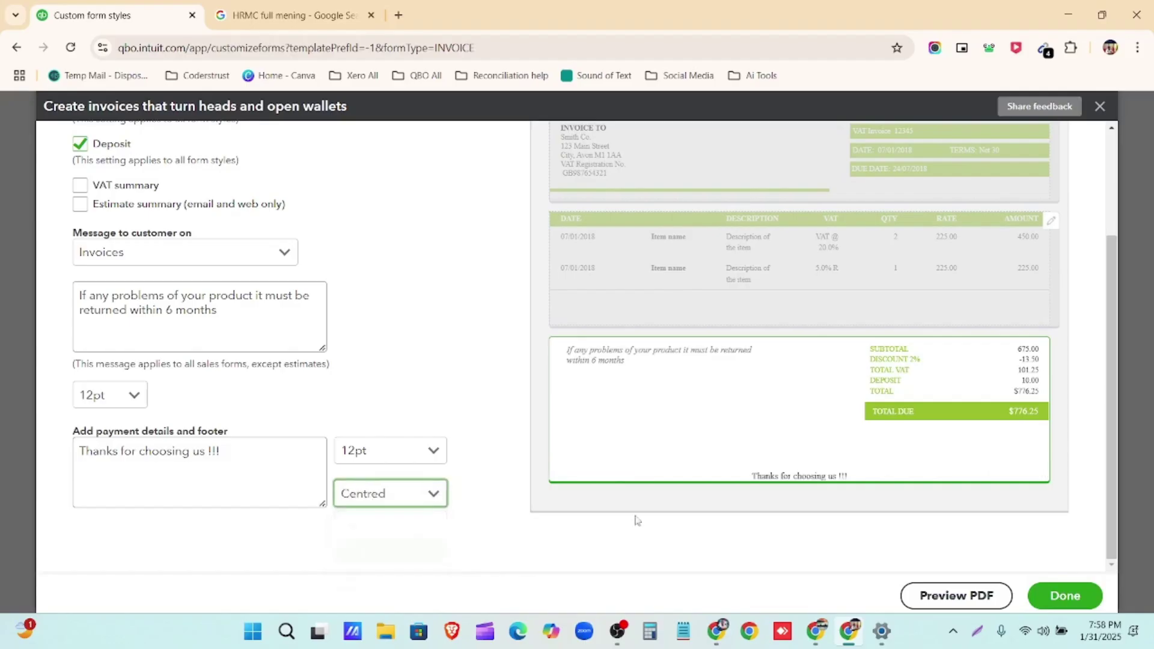
Open the template's email settings and review the greeting and message in the invoice email preview
scroll(520, 517, up, 3)
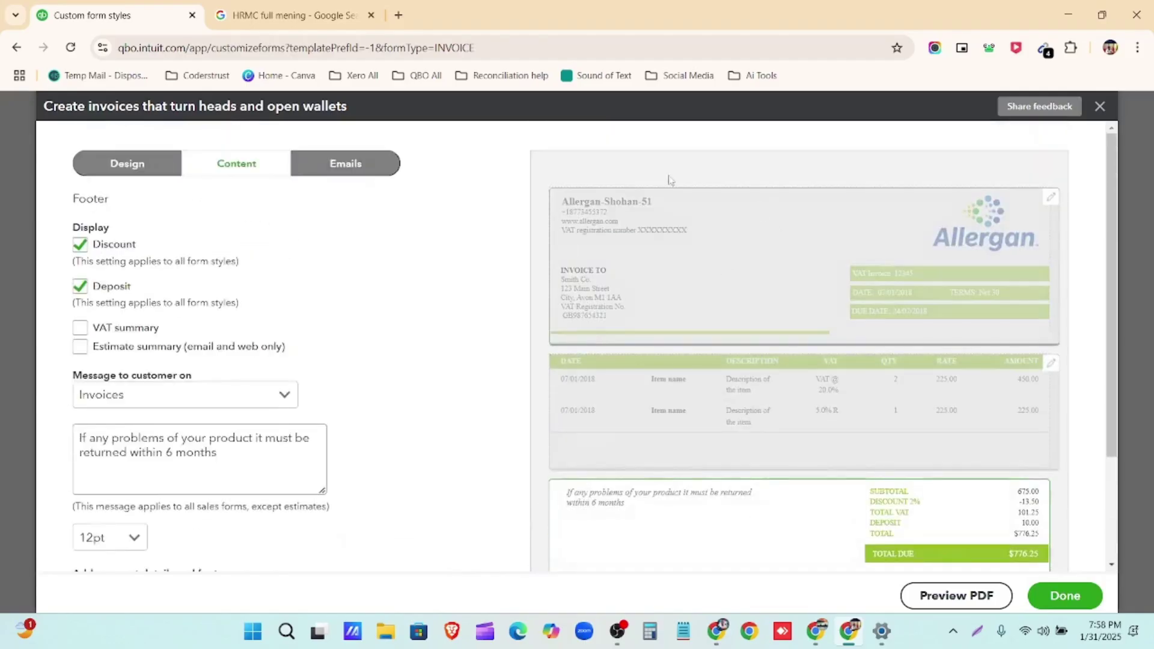
click(334, 161)
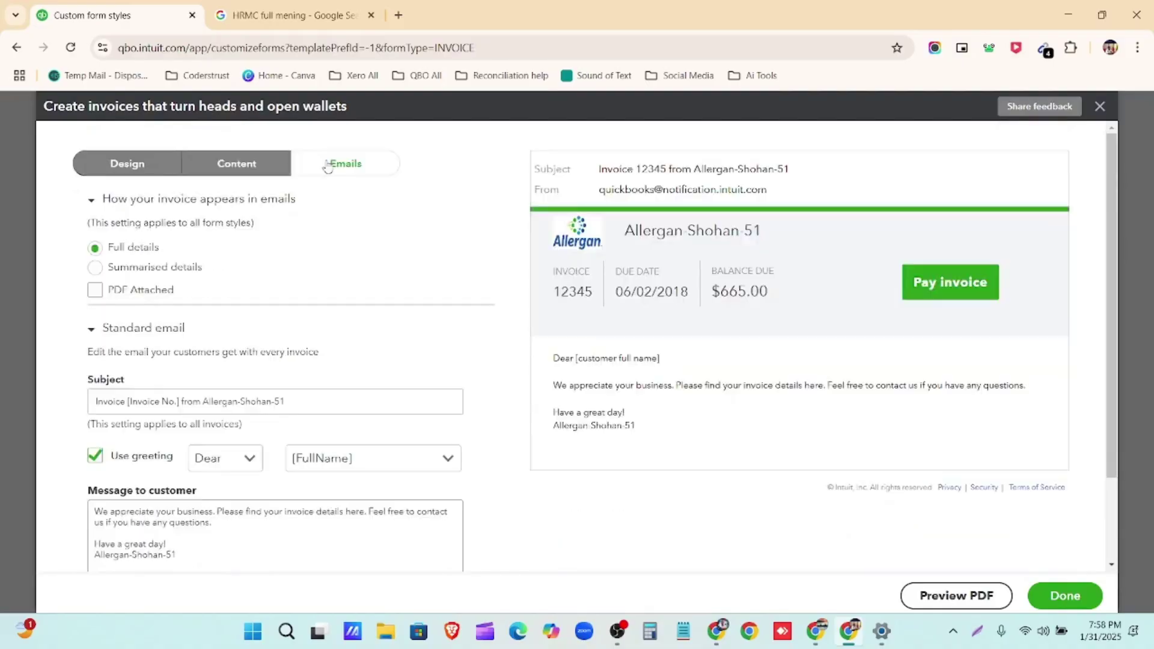
scroll(255, 342, down, 2)
scroll(489, 437, up, 2)
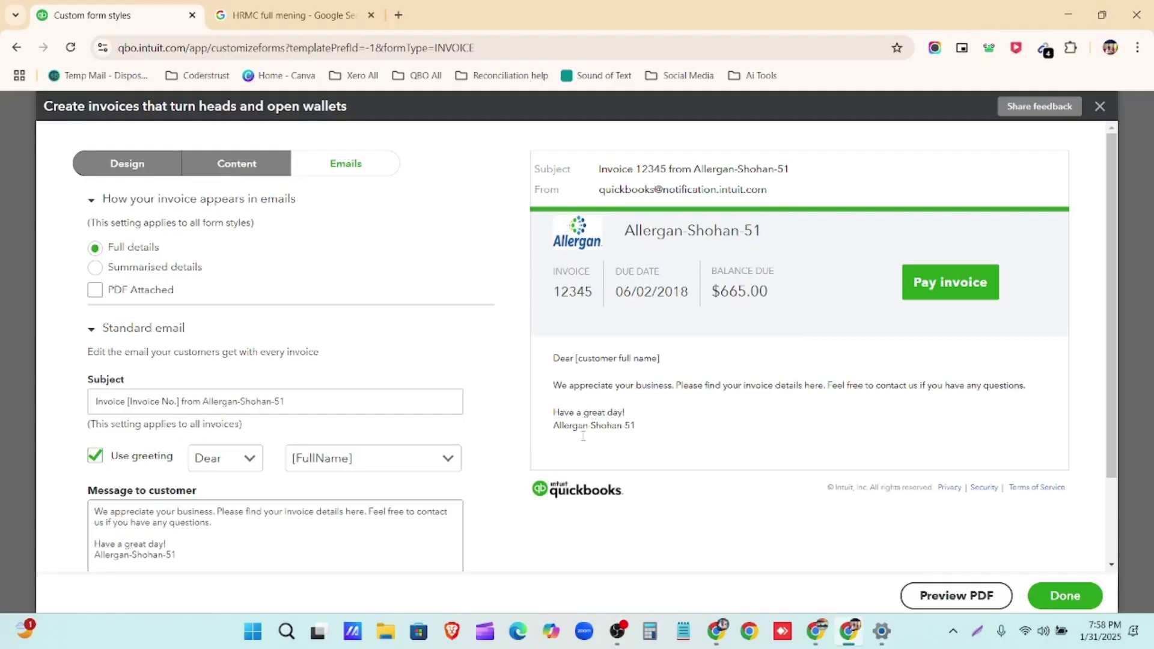
drag(671, 359, 565, 361)
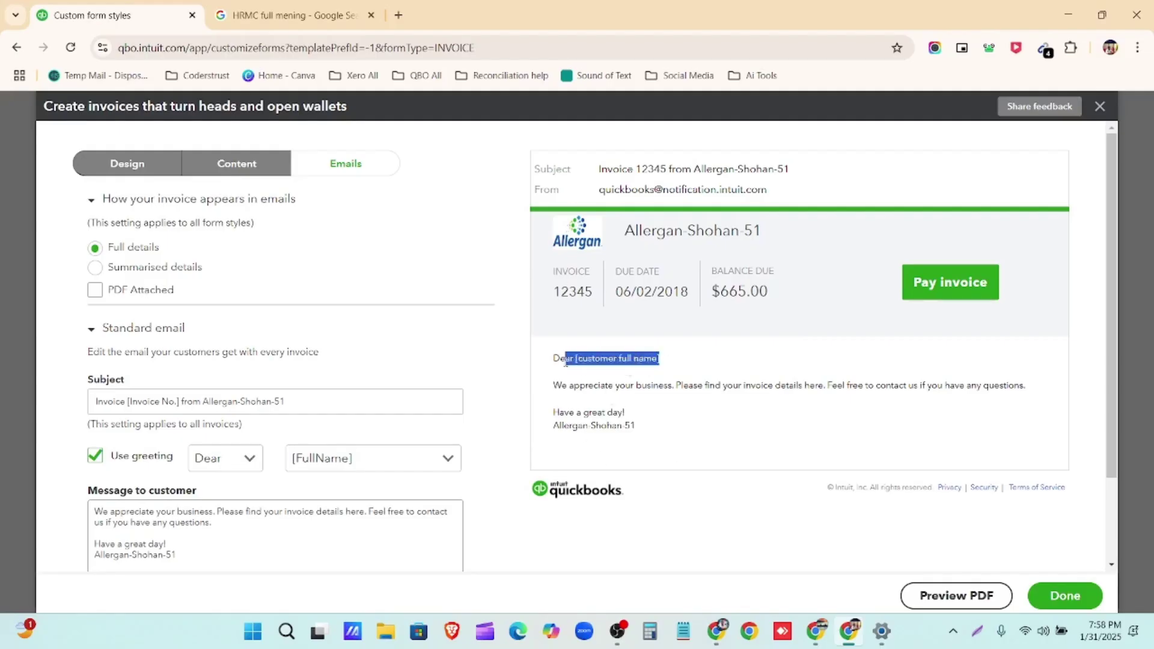
drag(554, 385, 638, 426)
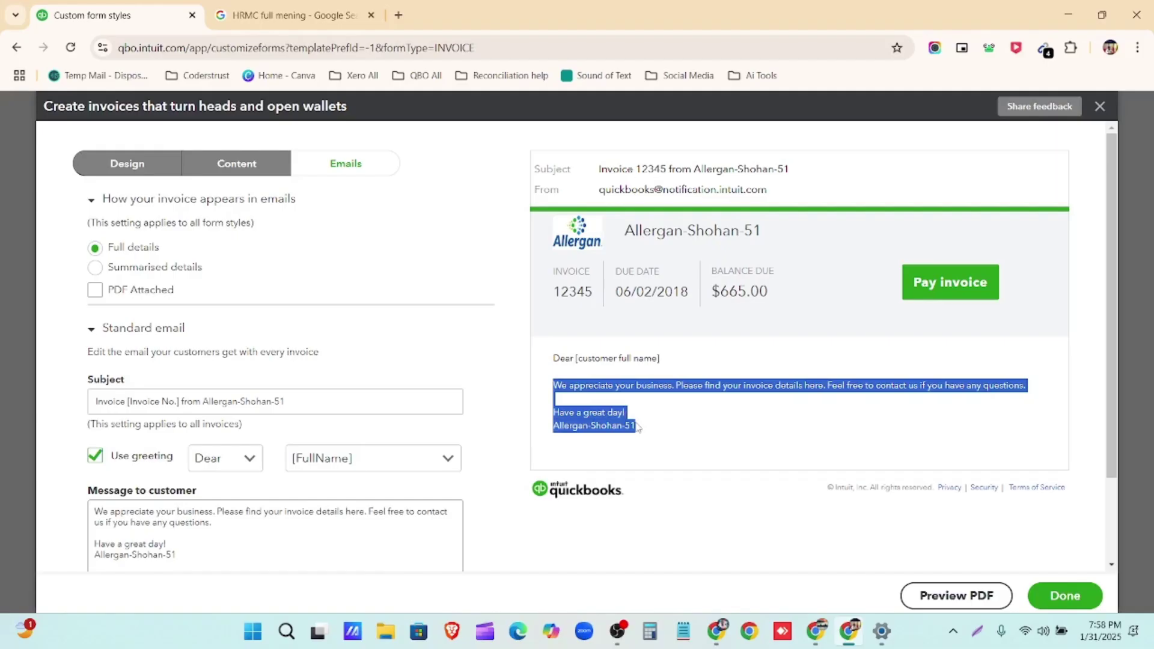
Examine the standard email's message to the customer and the customer name placeholder in its preview
scroll(123, 427, down, 2)
click(123, 427)
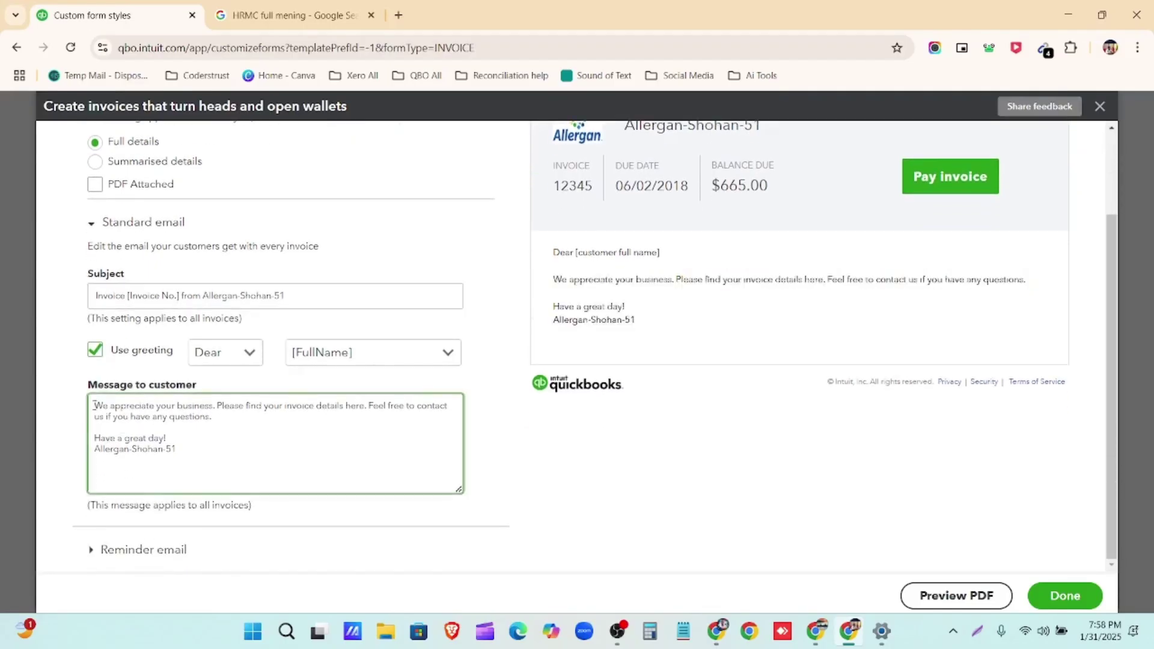
key(ctrl+a)
click(193, 457)
drag(193, 453, 96, 402)
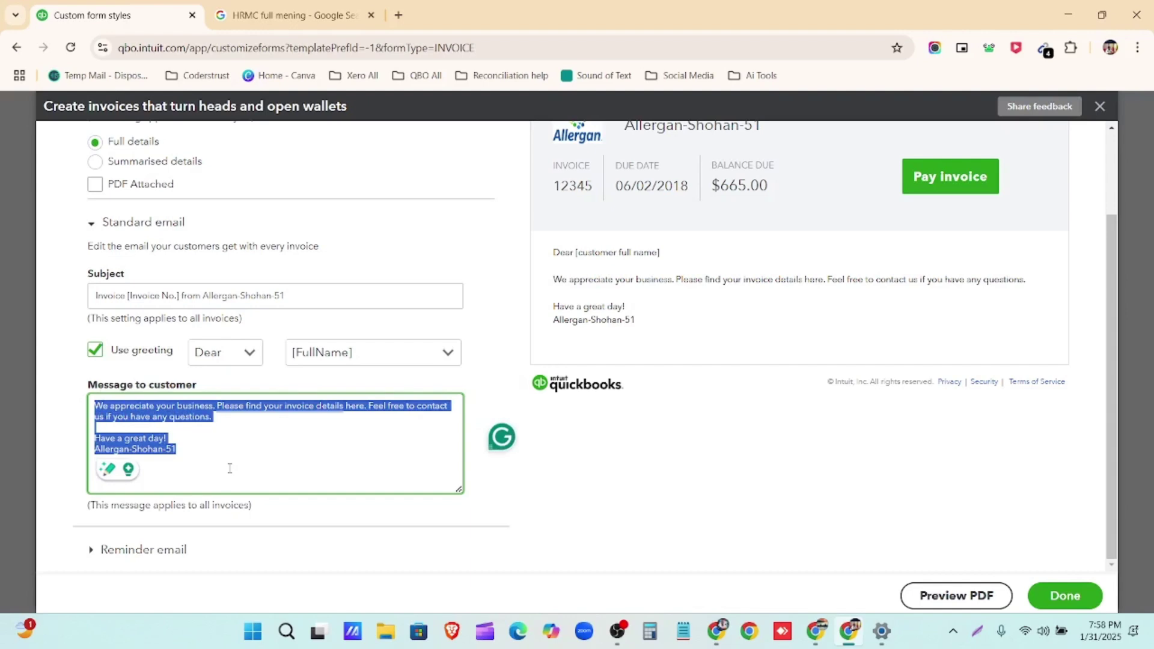
click(230, 468)
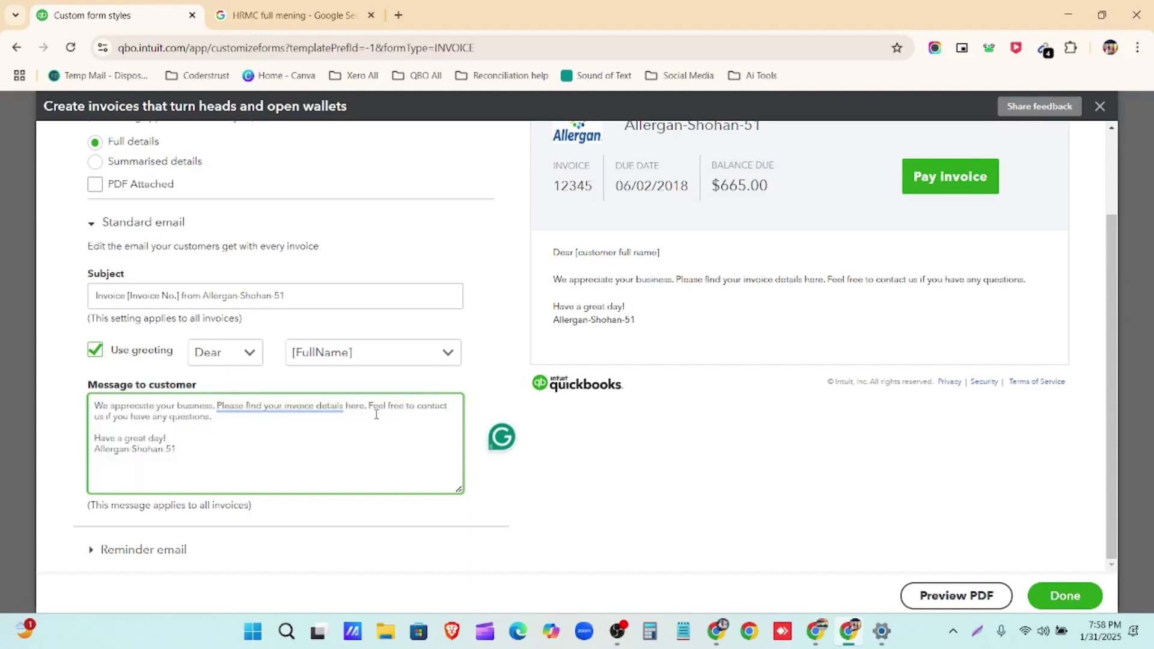
scroll(503, 385, up, 1)
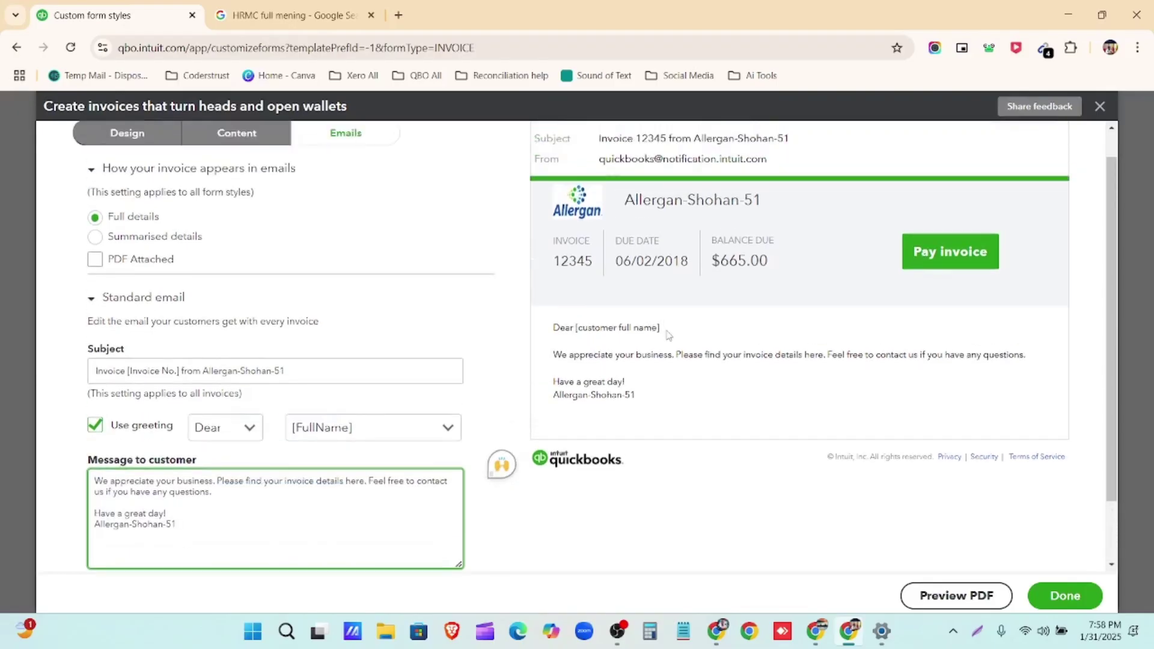
drag(660, 328, 575, 328)
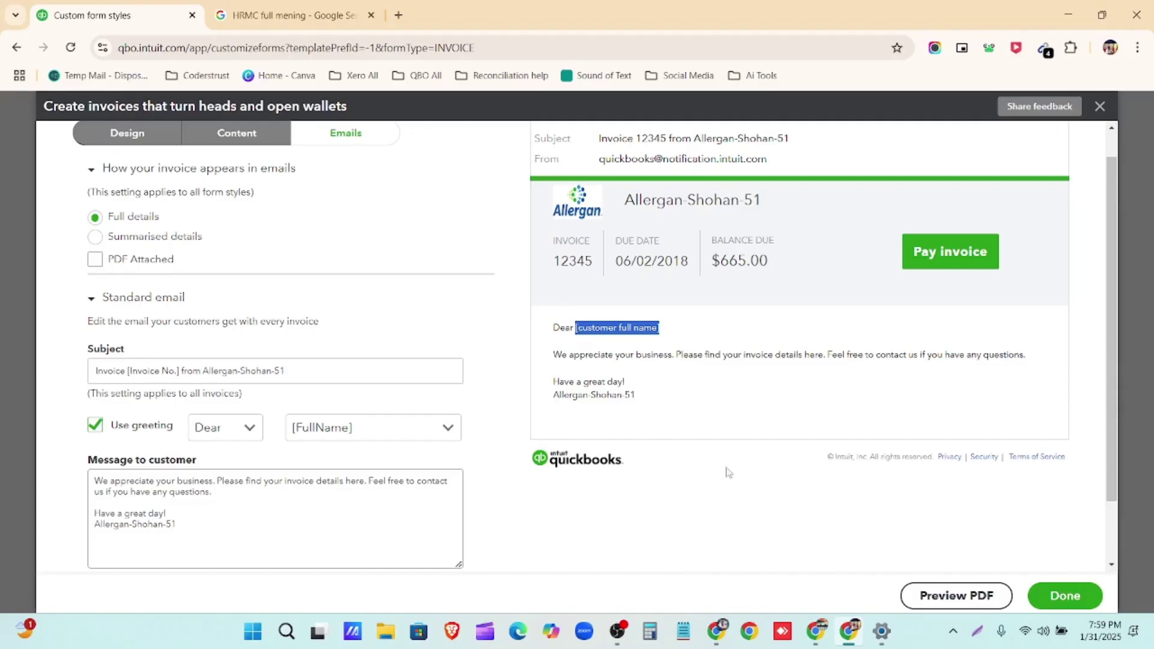
scroll(413, 343, down, 1)
scroll(241, 404, up, 2)
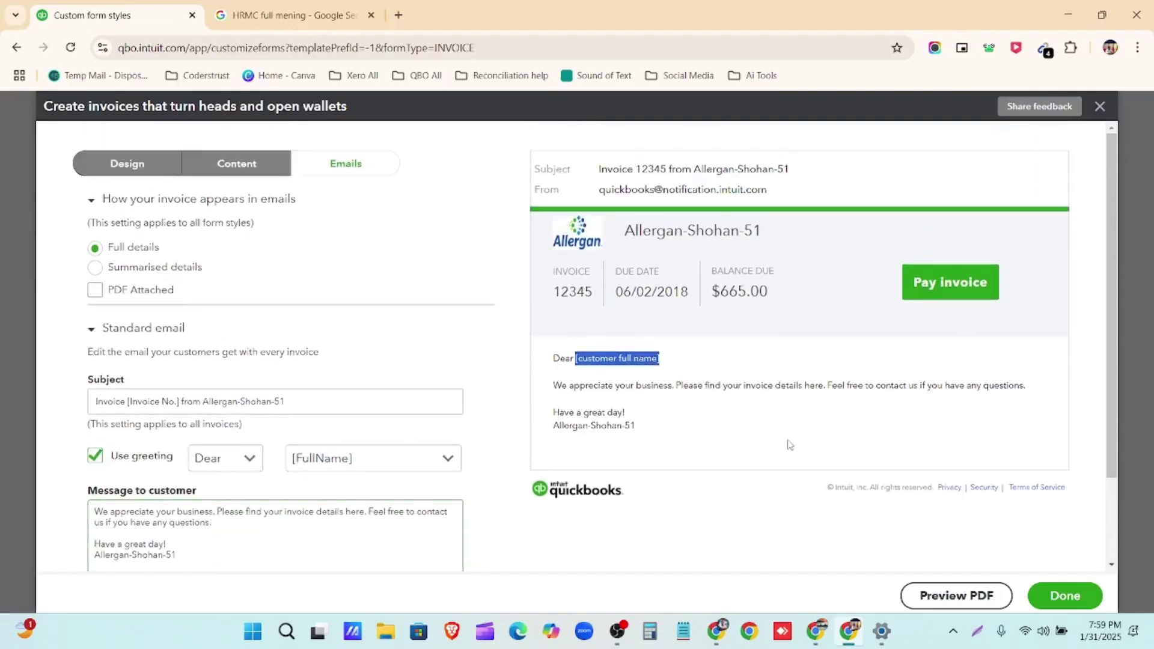
Save the customized invoice template and reload the list of custom form styles
click(1065, 601)
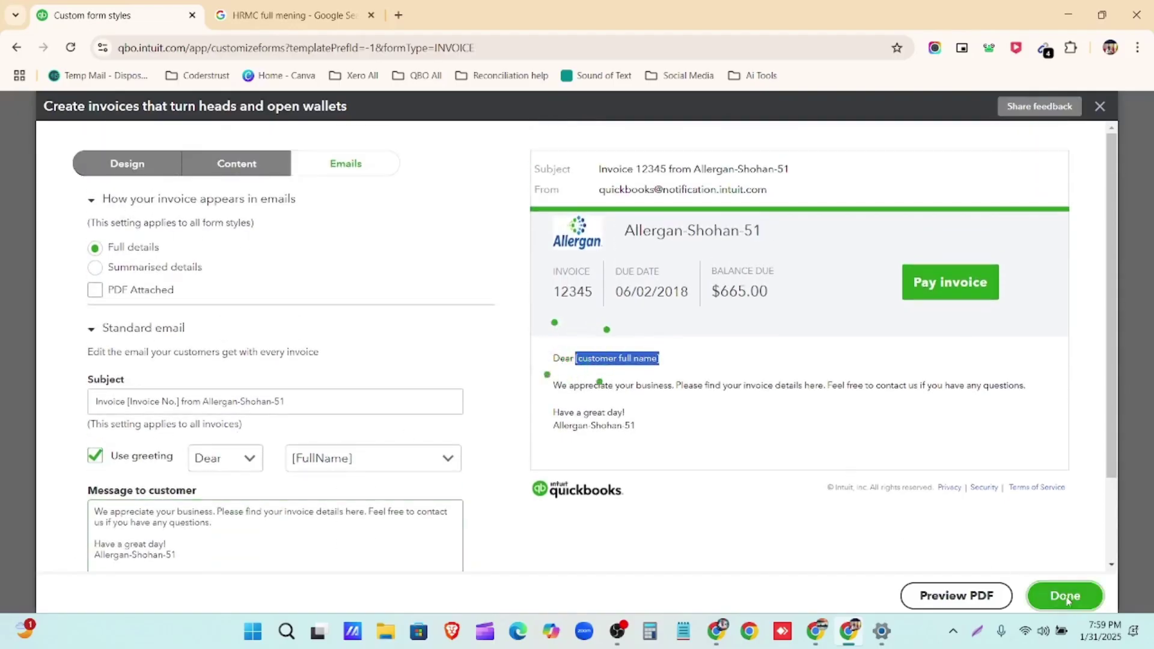
click(1065, 592)
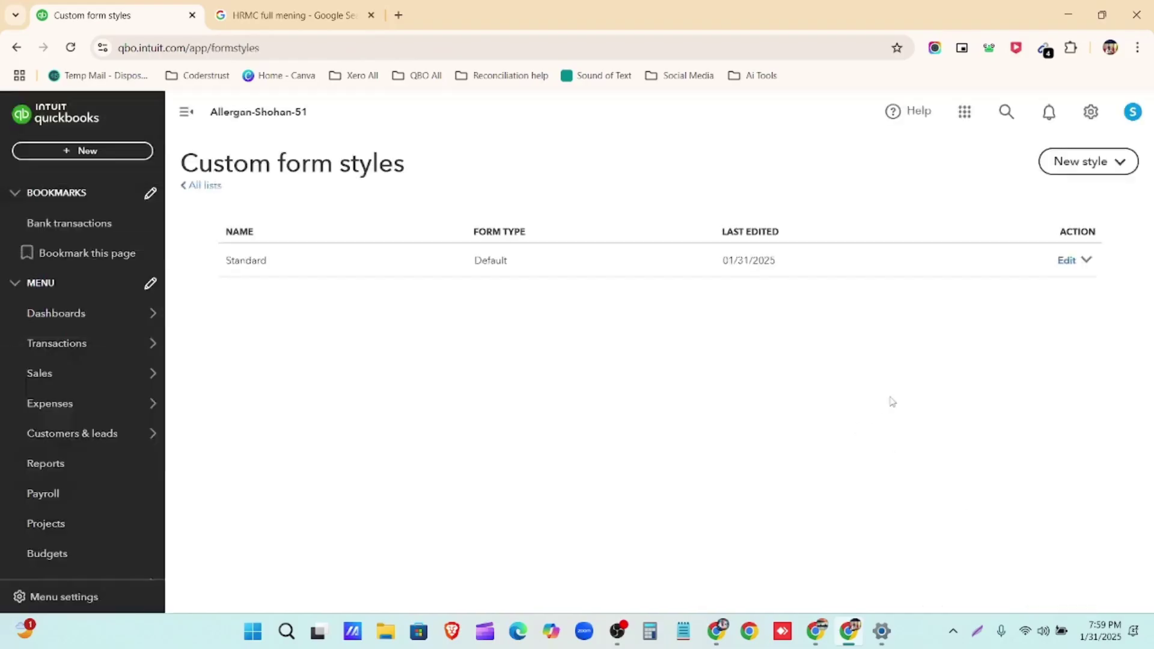
click(72, 48)
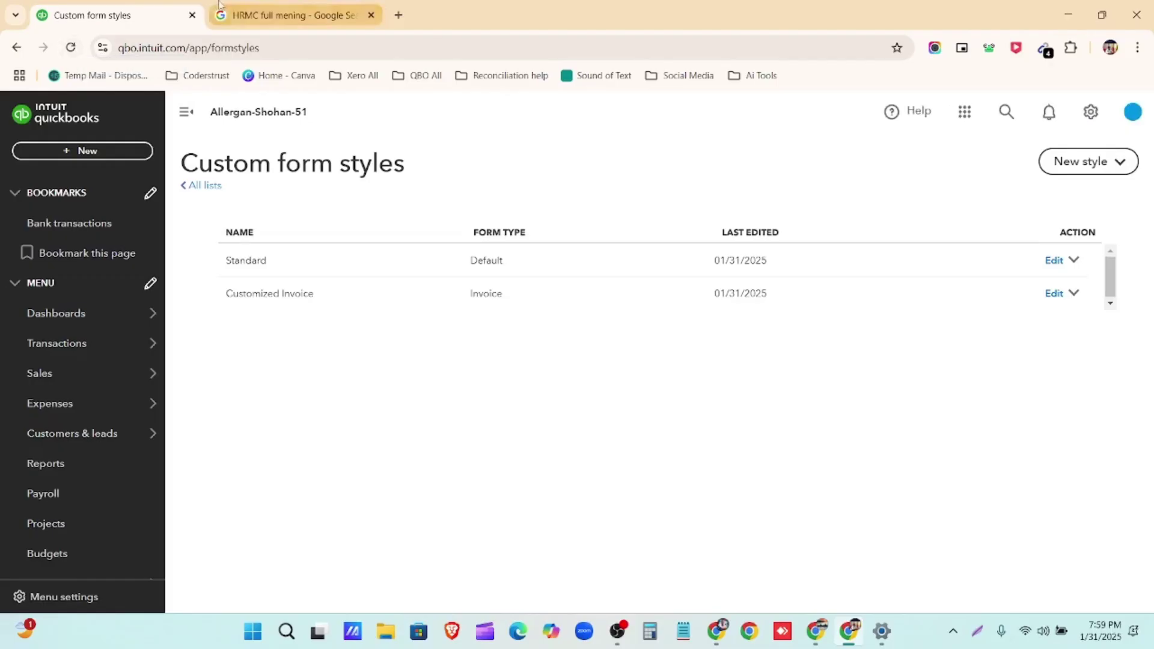
Connect the computer to the Skill & Technology Institute_5G Wi-Fi network and close the network list
click(1035, 641)
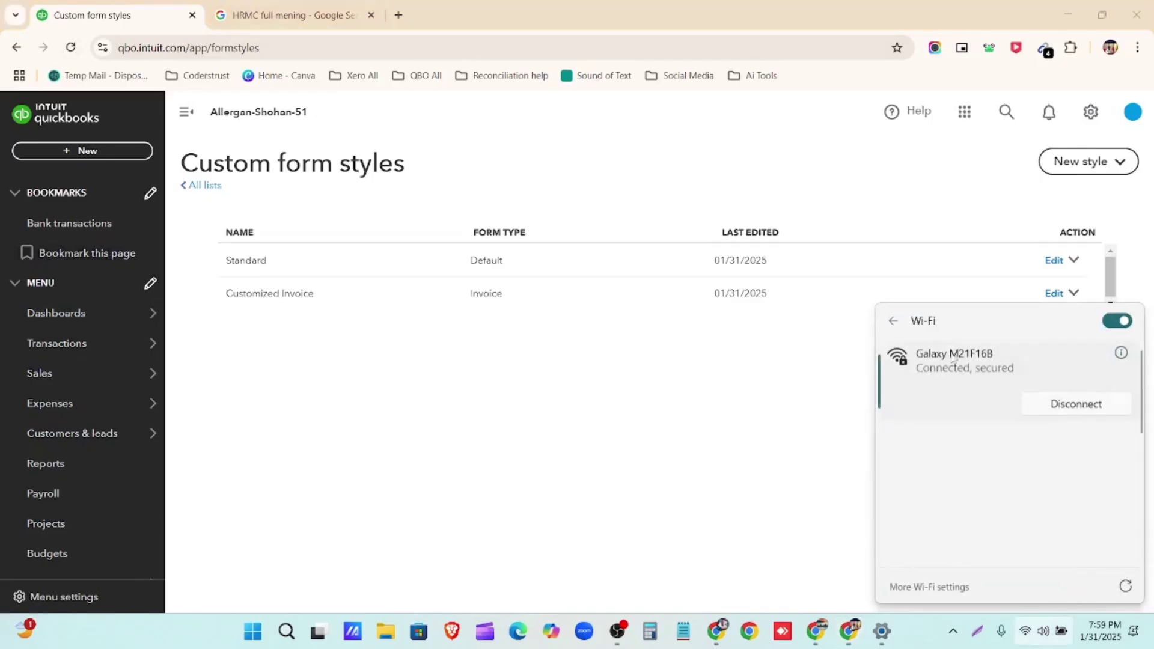
click(986, 435)
click(1075, 471)
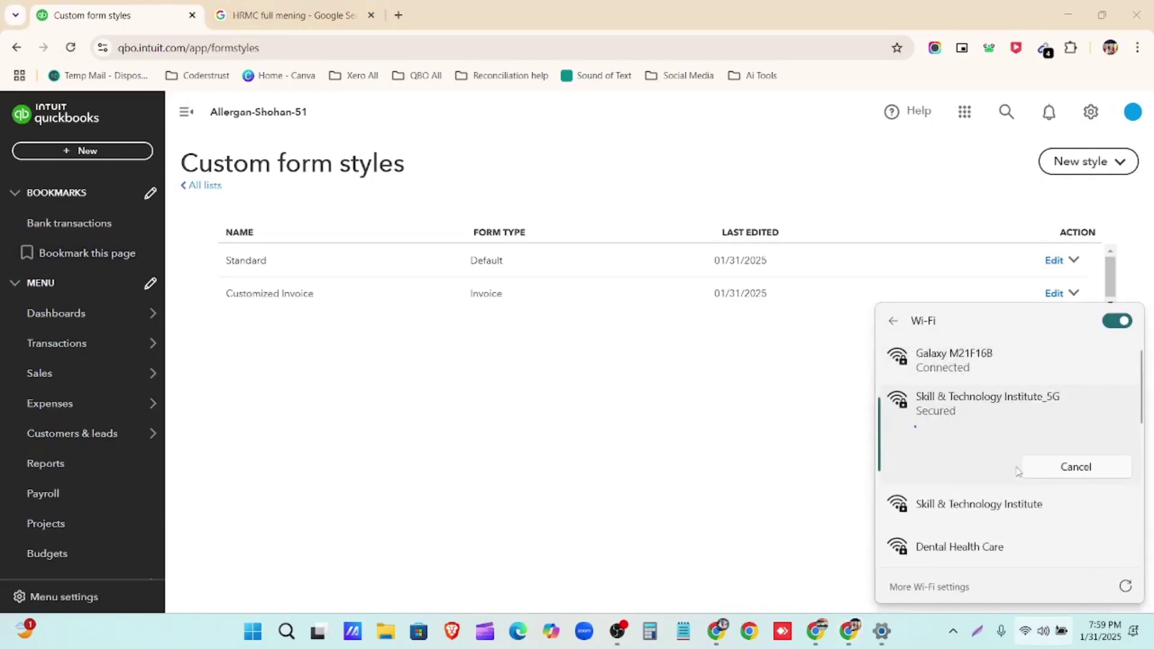
click(773, 427)
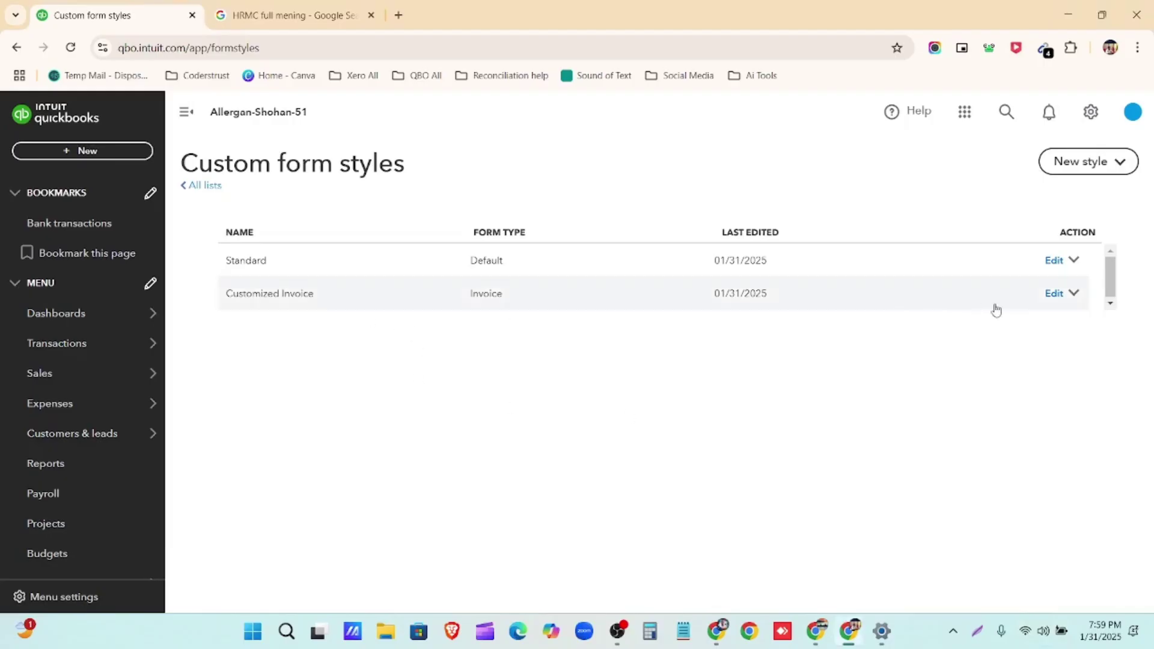
Open a PDF preview of the Customized Invoice form style
click(1074, 293)
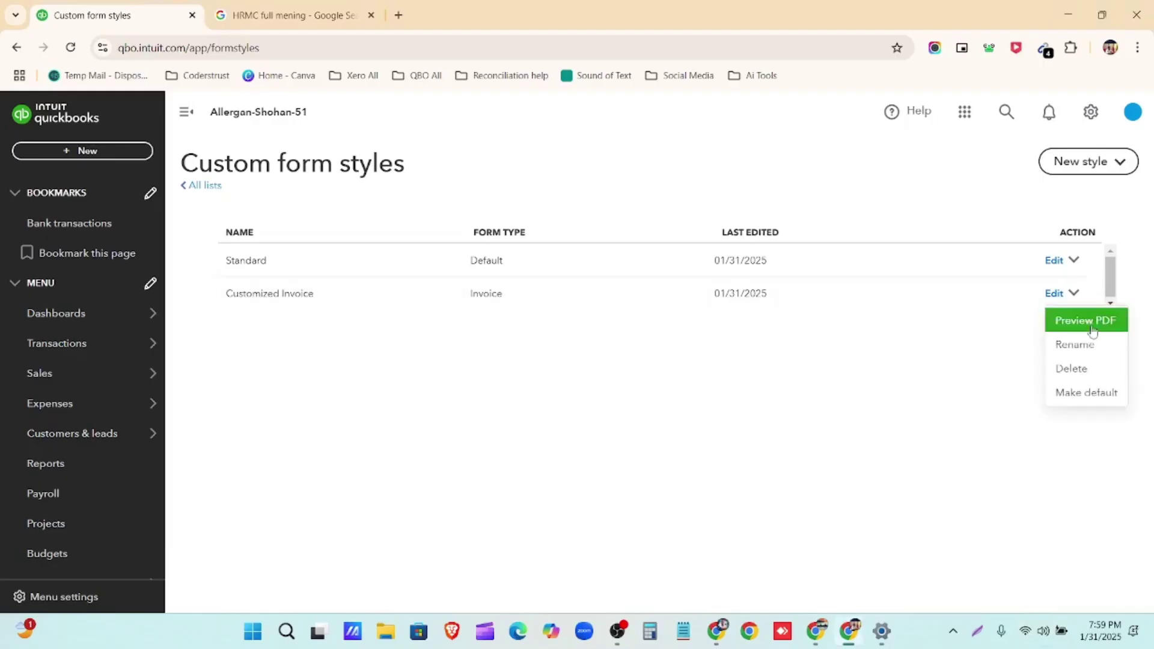
click(1090, 324)
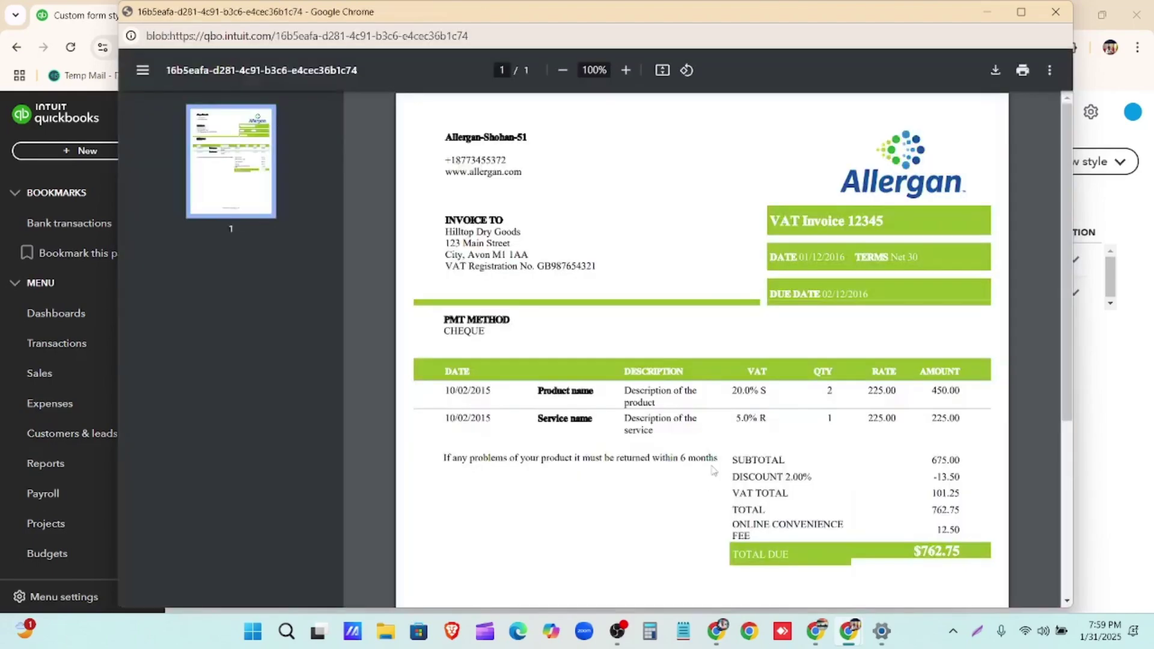
Save the invoice preview as a PDF named "customized in voice" in the Downloads folder and close the preview window
scroll(706, 484, down, 5)
scroll(782, 390, up, 5)
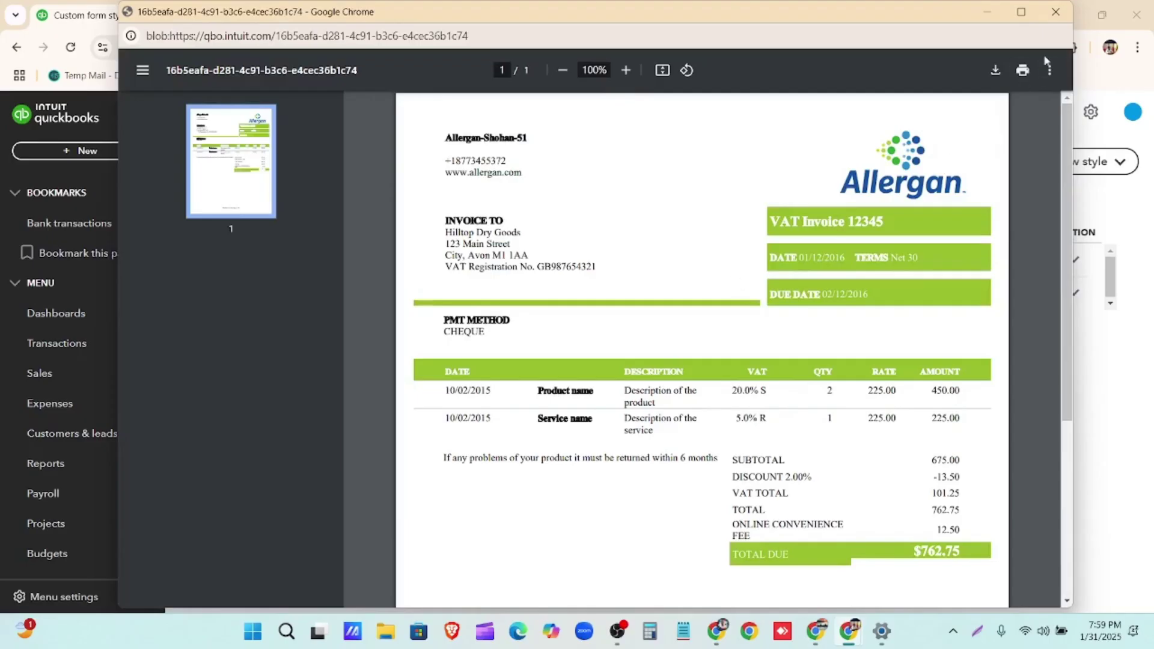
click(994, 71)
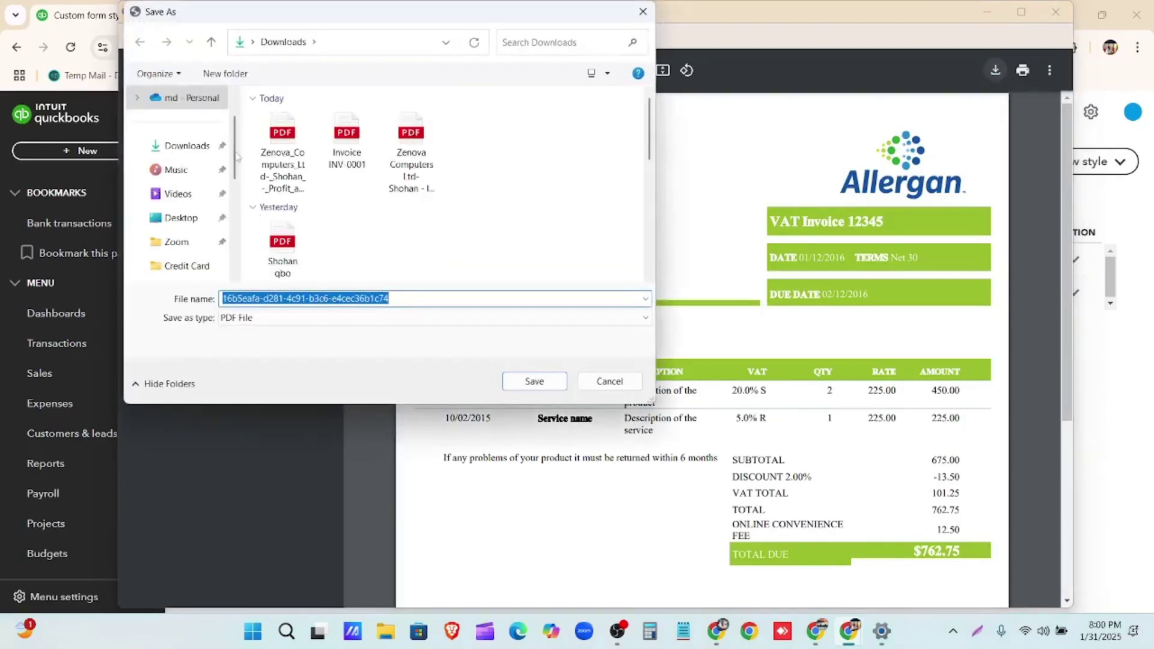
click(167, 145)
double_click(429, 296)
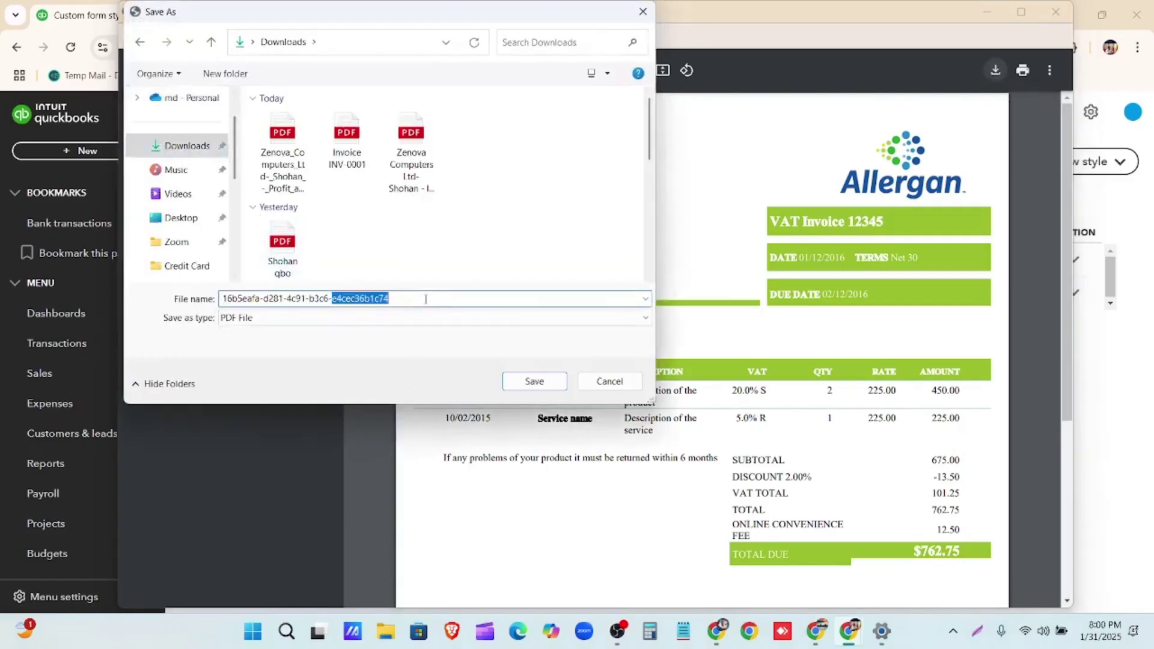
key(ctrl+a)
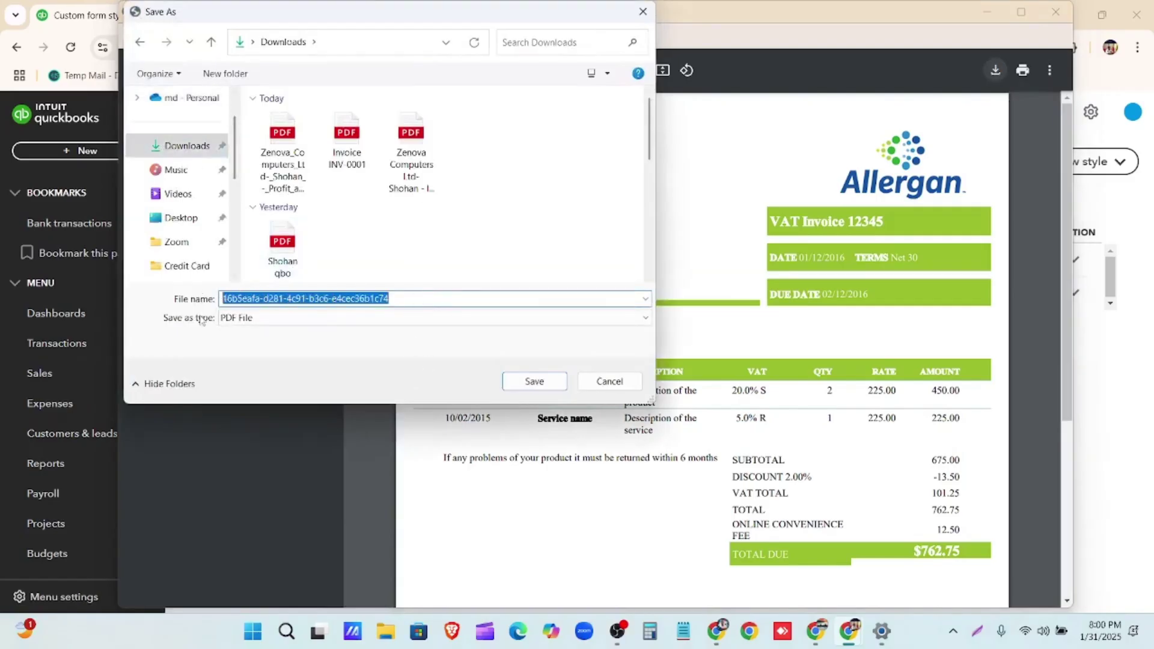
text(cus)
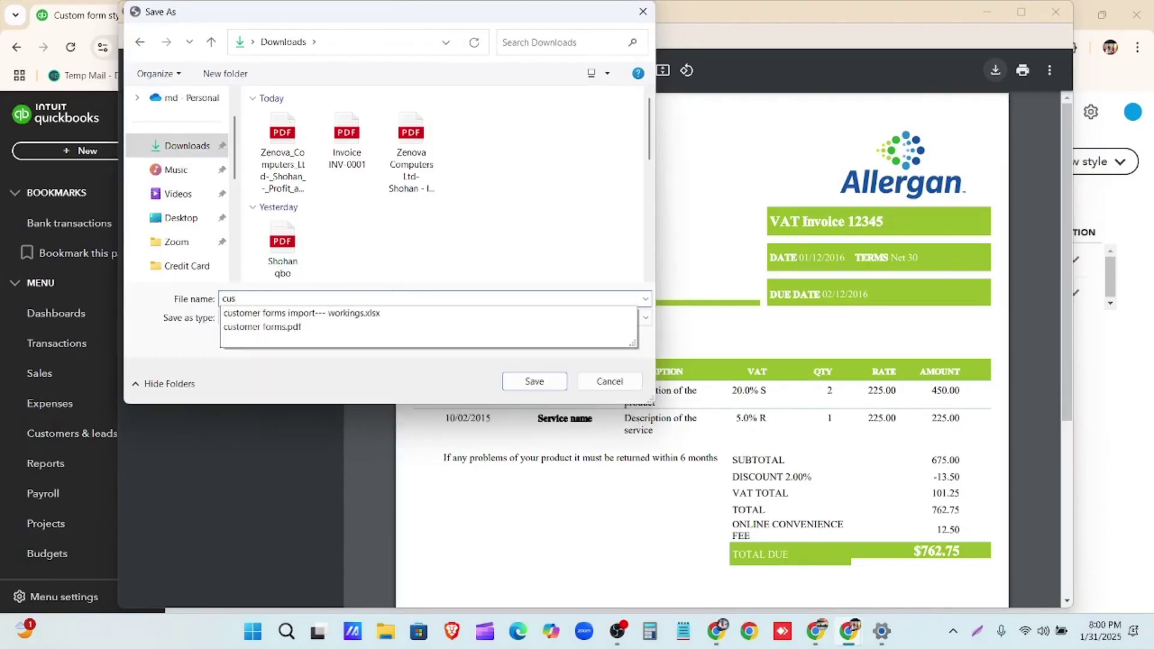
text(tomi)
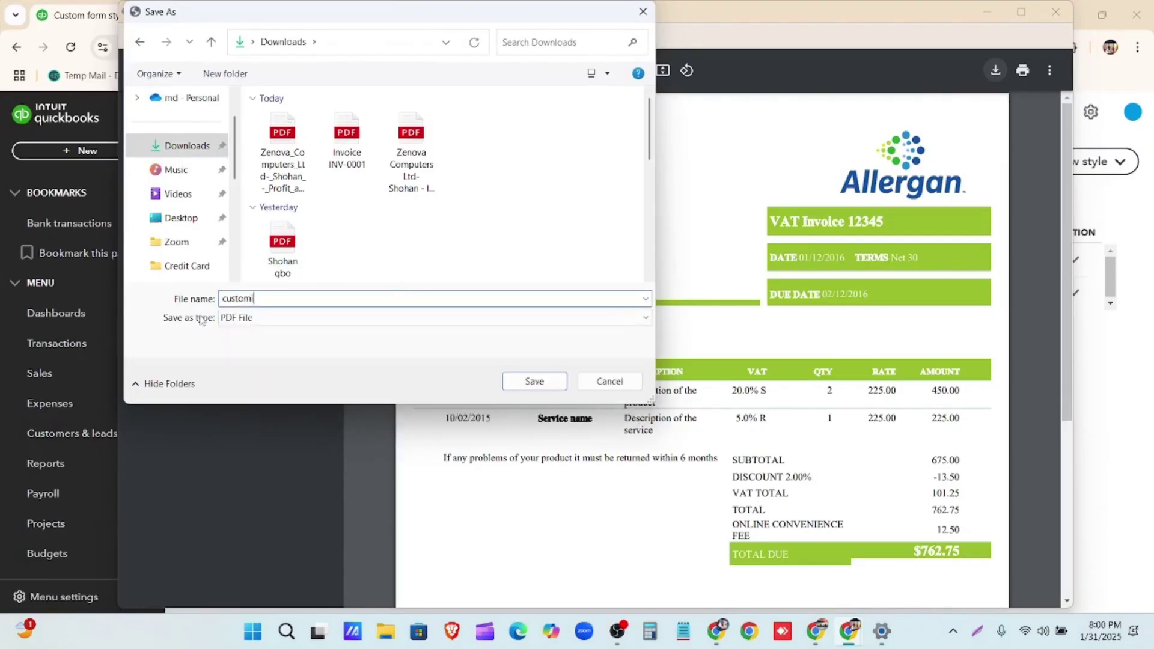
text(zed in voice)
key(Return)
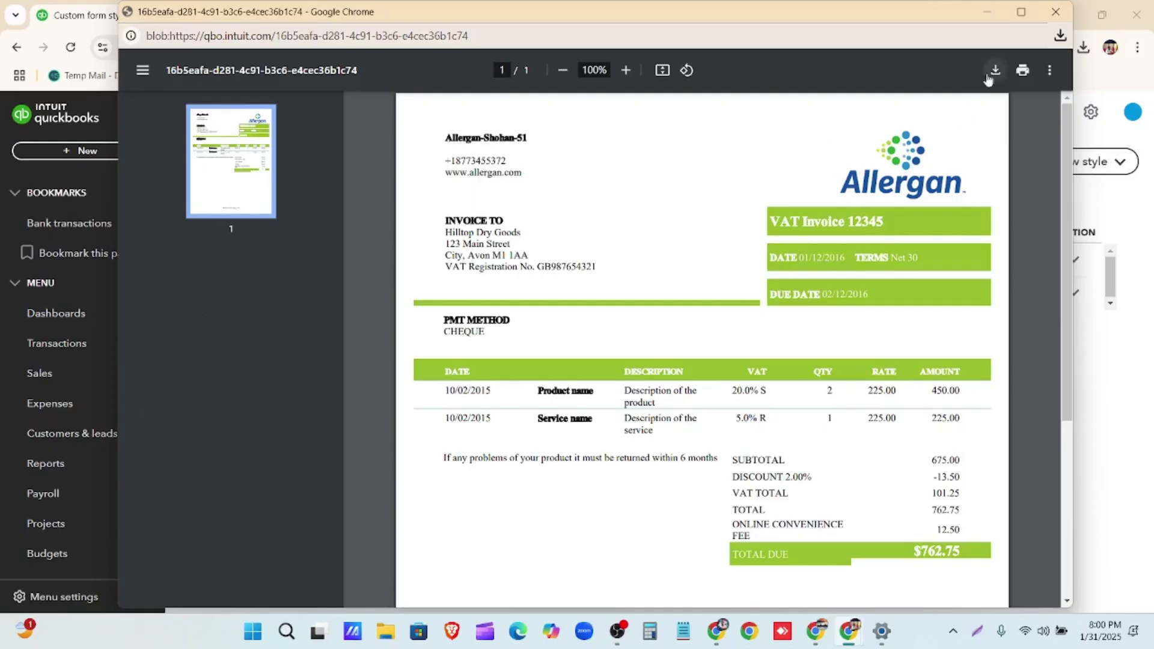
click(1055, 12)
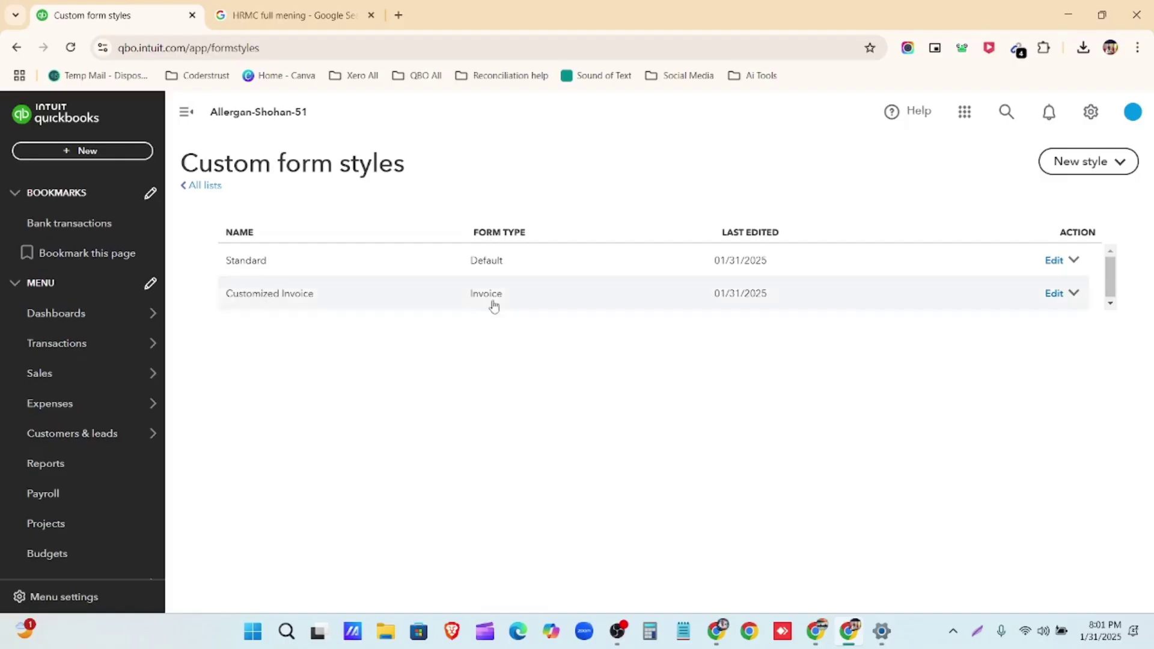
Make the Customized Invoice form style the default for invoices
click(1080, 296)
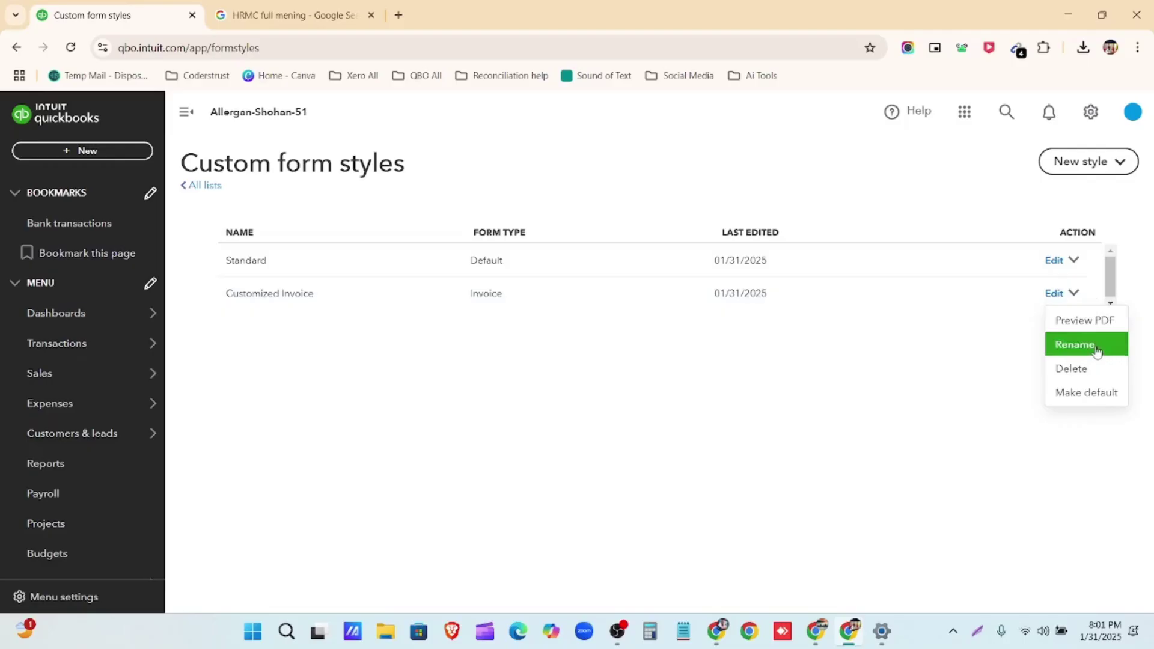
click(1098, 394)
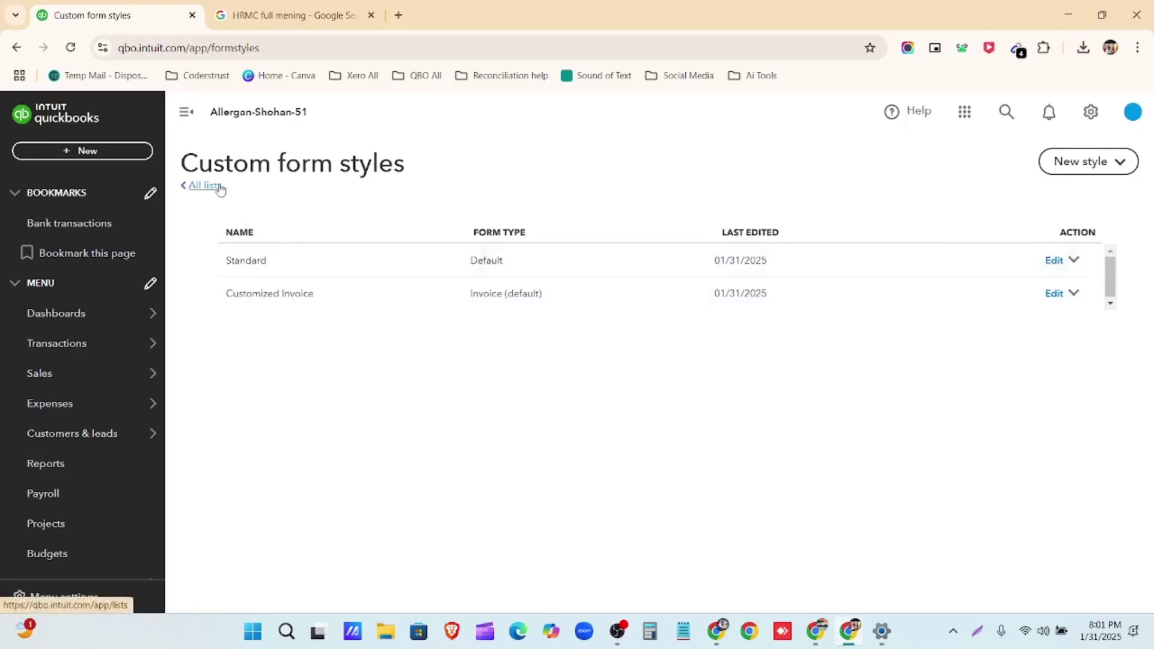
Open the company's settings options
click(1090, 112)
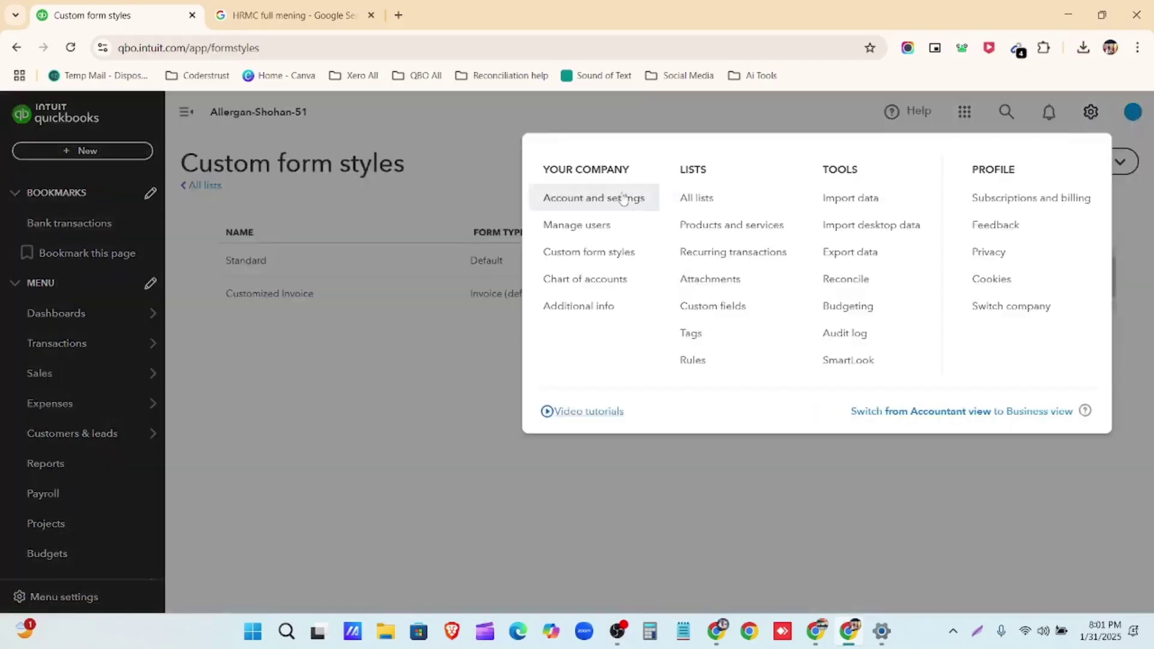